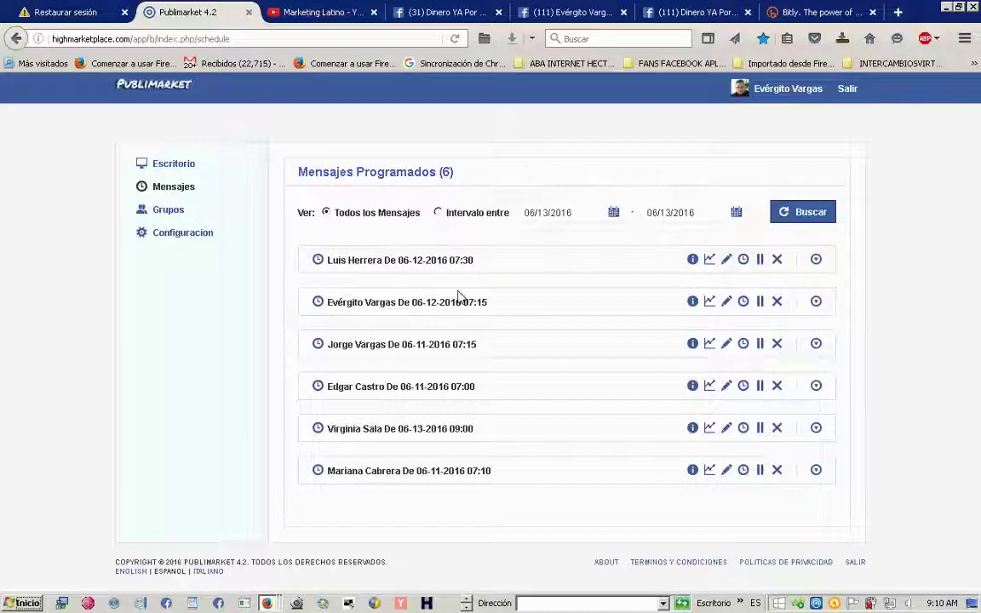
# Log the connected account out of Facebook and look over the publishing dashboard
pyautogui.moveTo(779, 100)
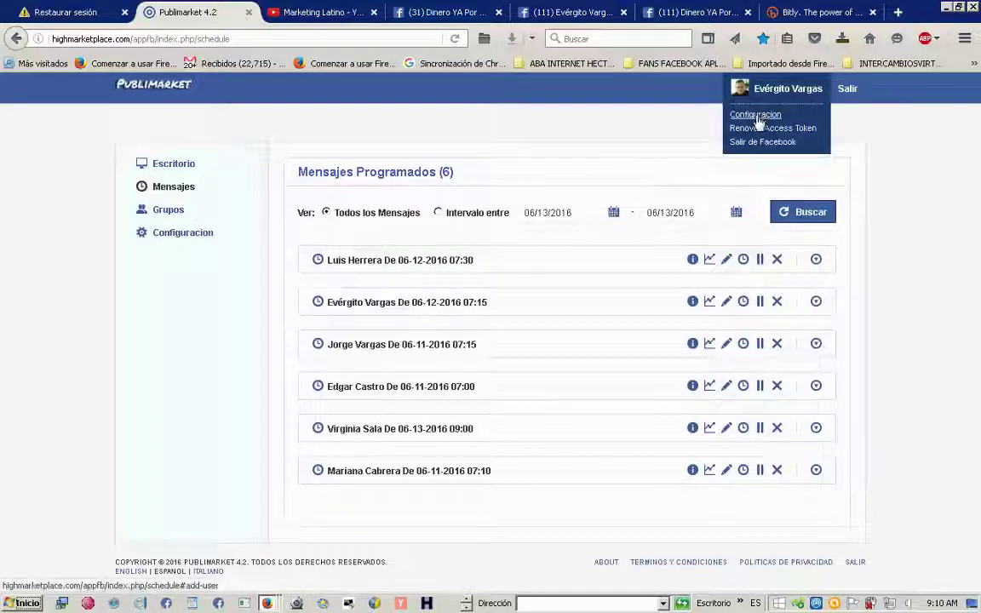
pyautogui.click(762, 143)
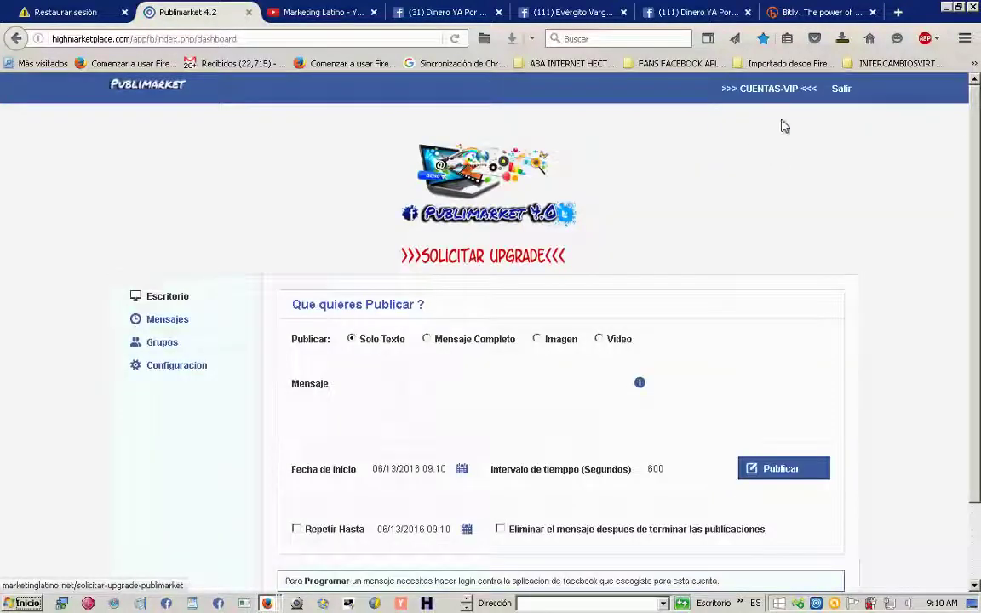
pyautogui.scroll(-2, 977, 140)
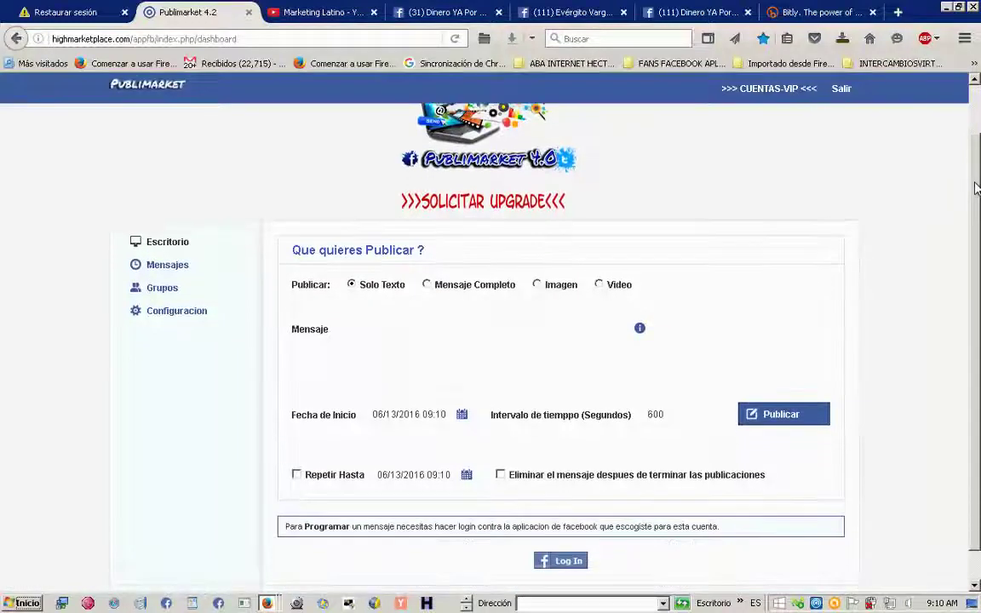
pyautogui.scroll(2, 977, 140)
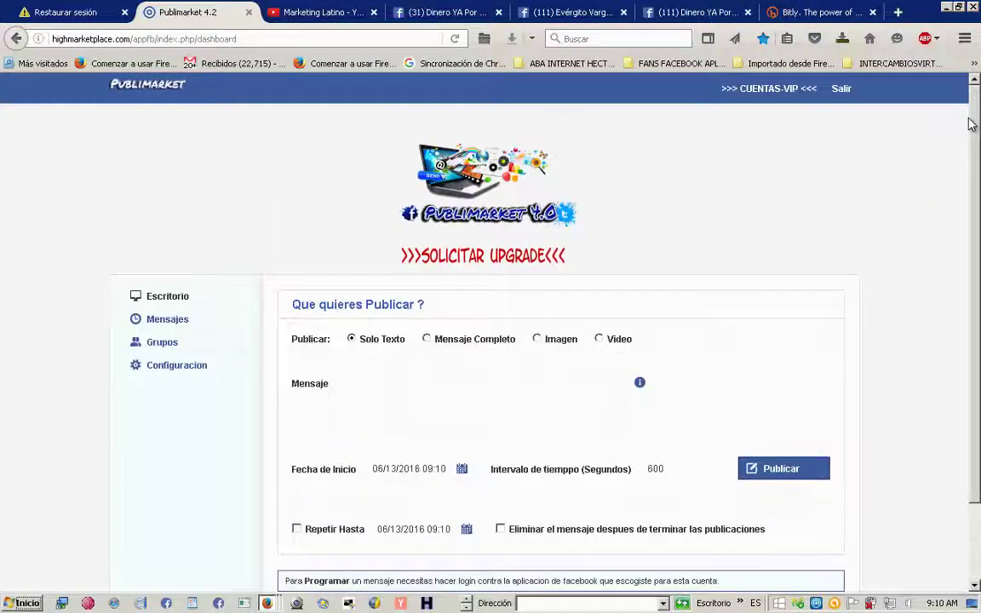
# Connect one of the saved Facebook accounts through the VIP accounts dialog and look at its Facebook profile page
pyautogui.click(767, 97)
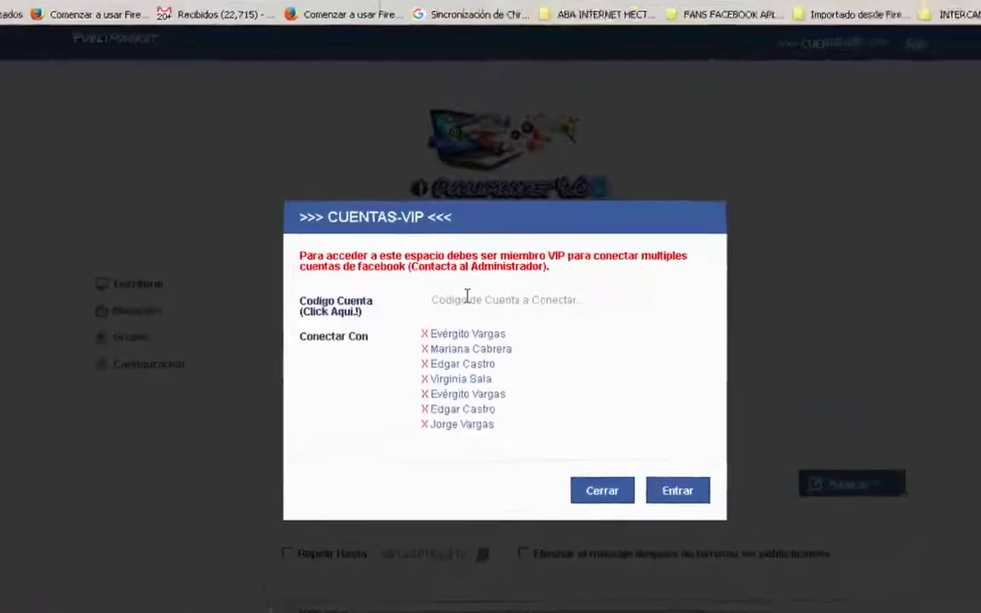
pyautogui.rightClick(466, 296)
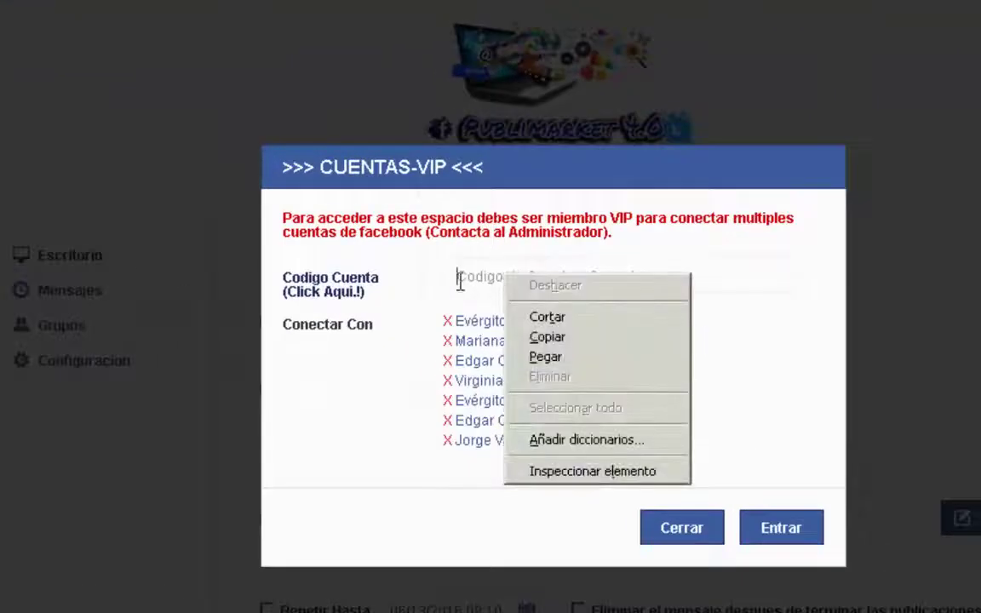
pyautogui.click(461, 283)
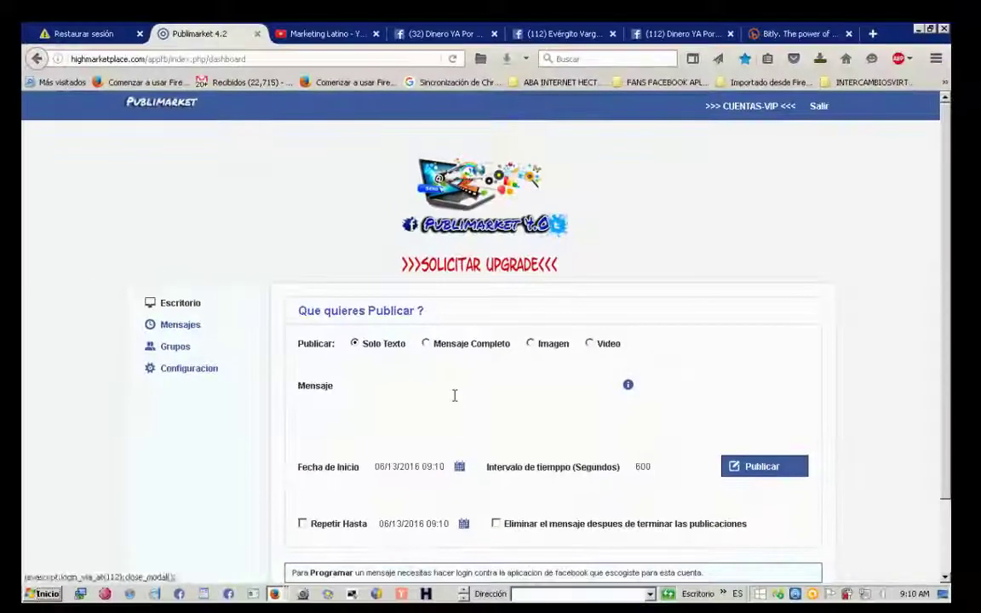
pyautogui.click(751, 105)
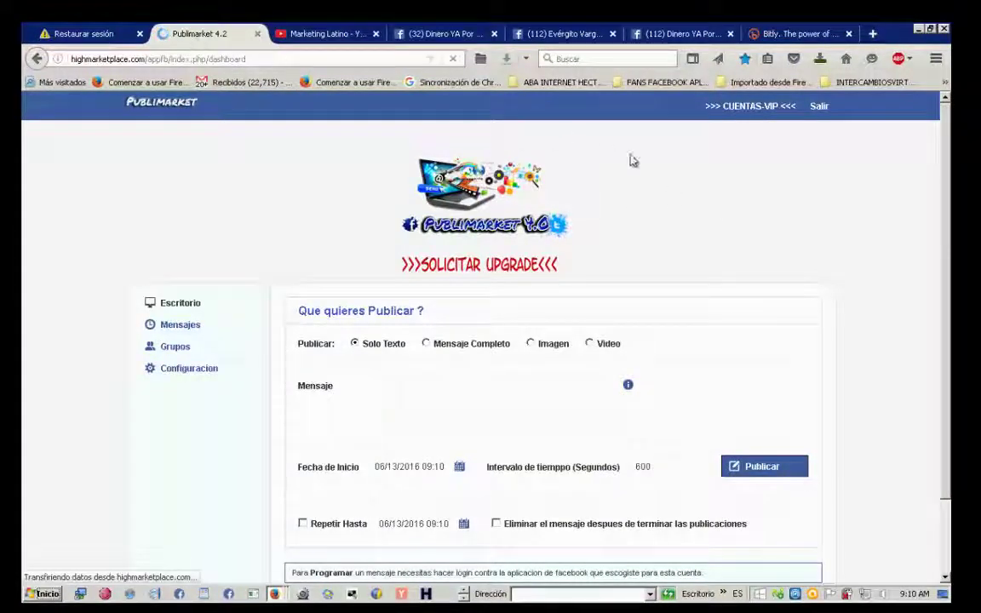
pyautogui.click(562, 35)
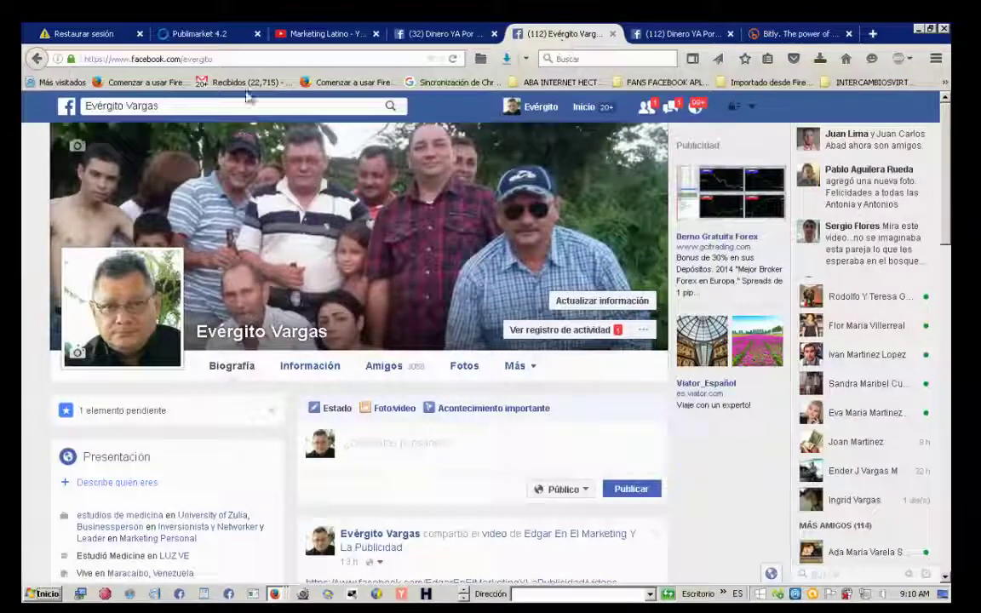
pyautogui.click(172, 34)
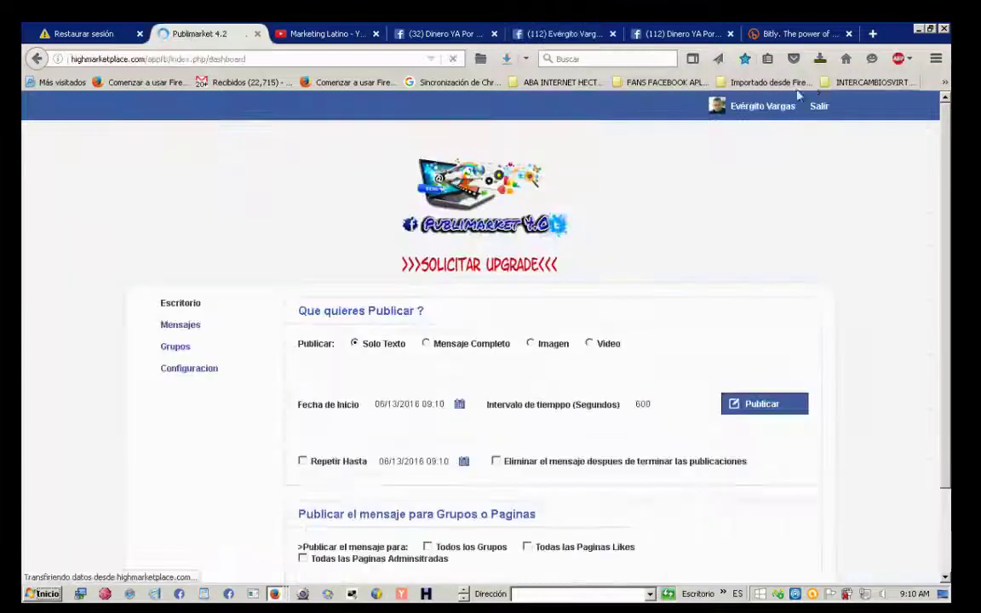
# Check the access token status in the connected account's configuration and close the dialog
pyautogui.moveTo(746, 114)
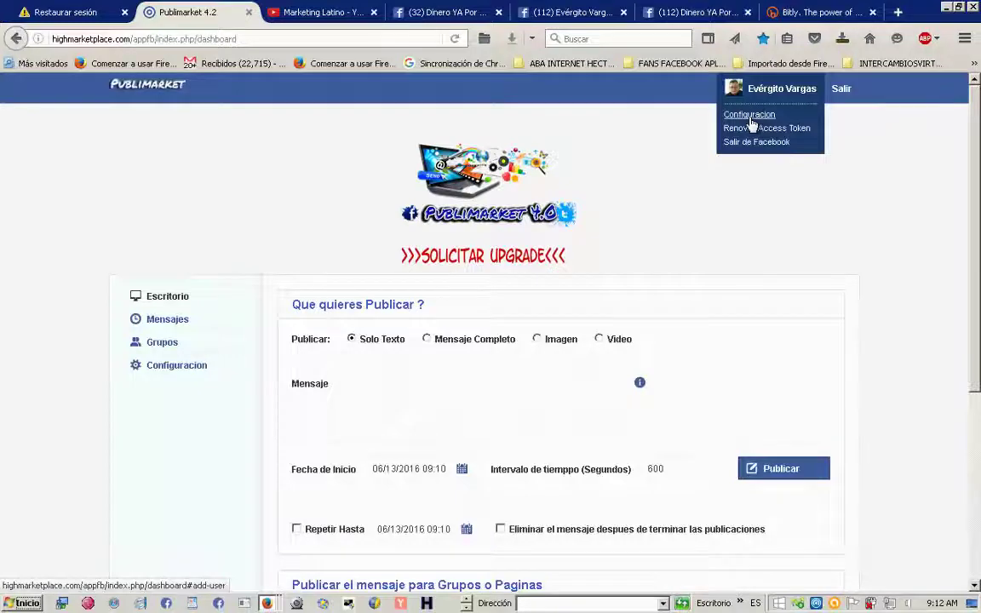
pyautogui.click(750, 118)
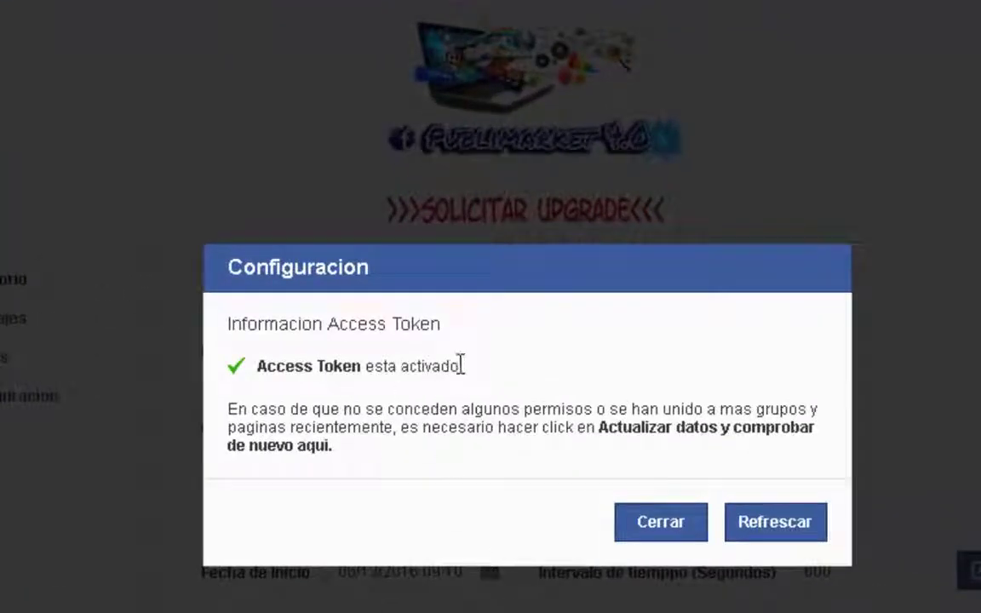
pyautogui.moveTo(257, 366); pyautogui.dragTo(439, 356)
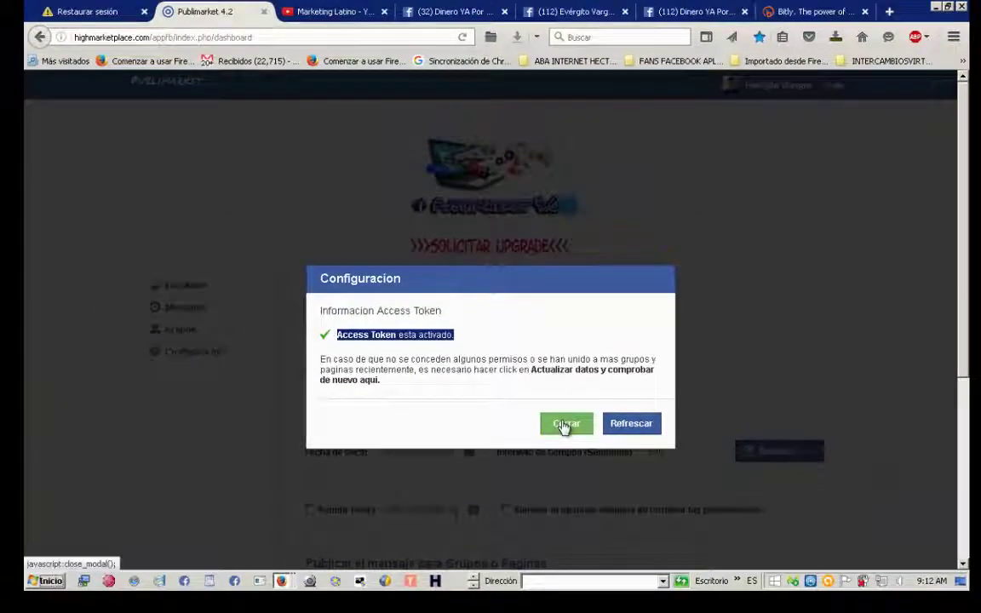
pyautogui.click(563, 423)
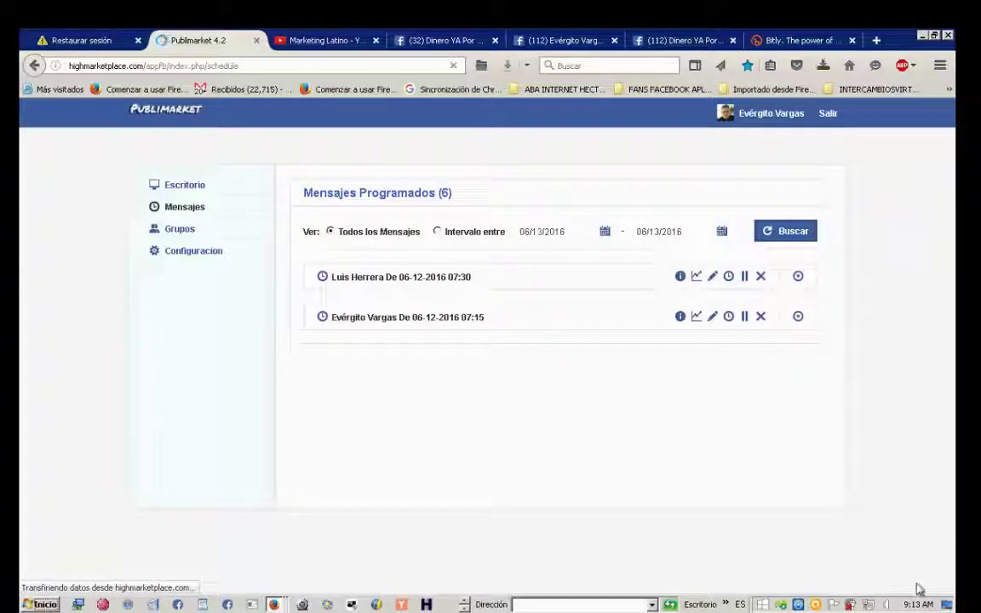
# Review the start date, estimated end date and published count of each scheduled message in the messages list
pyautogui.moveTo(915, 605)
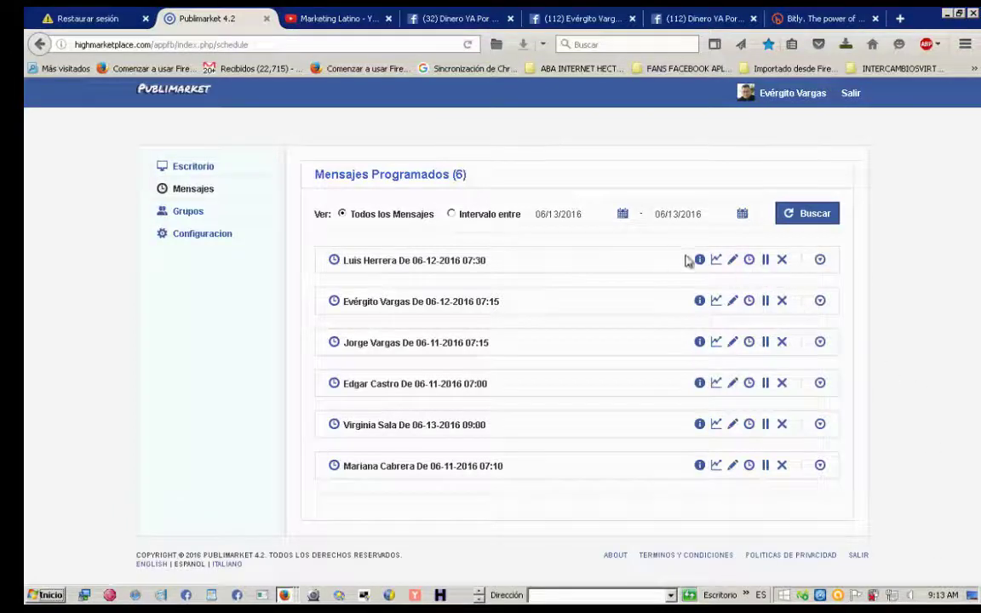
pyautogui.moveTo(698, 260)
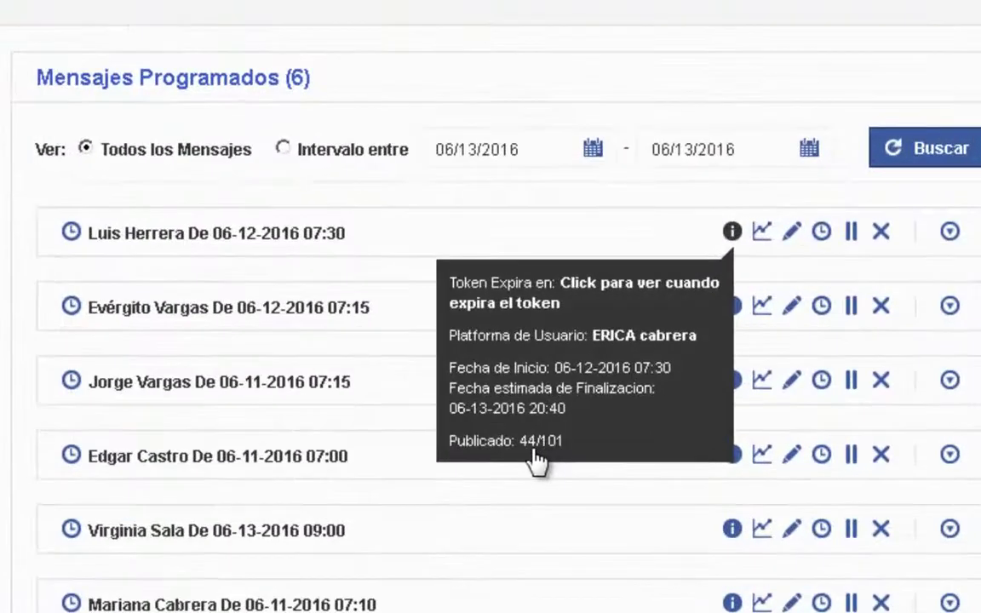
pyautogui.moveTo(734, 313)
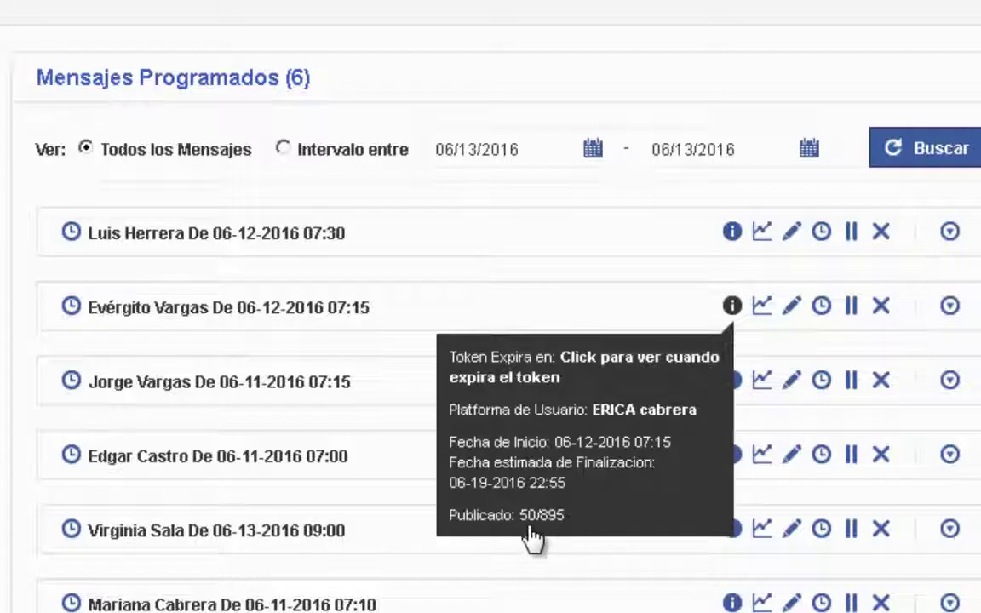
pyautogui.moveTo(735, 385)
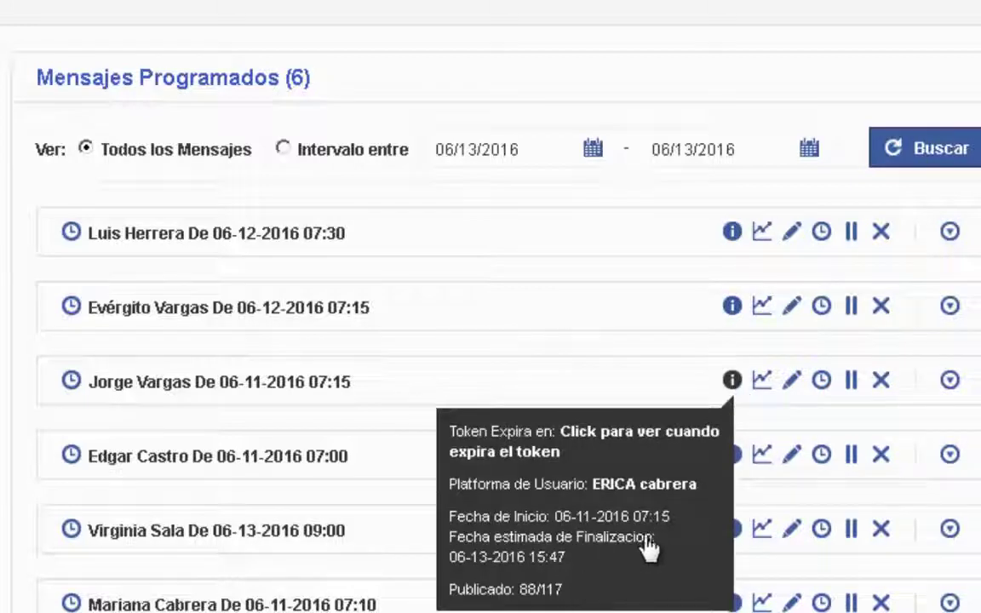
pyautogui.moveTo(737, 460)
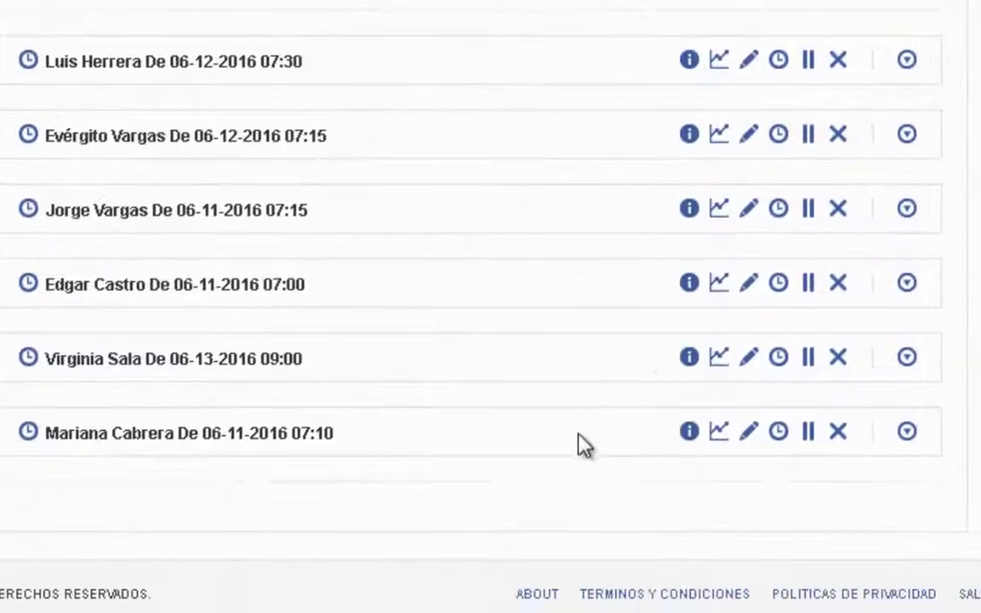
pyautogui.moveTo(707, 332)
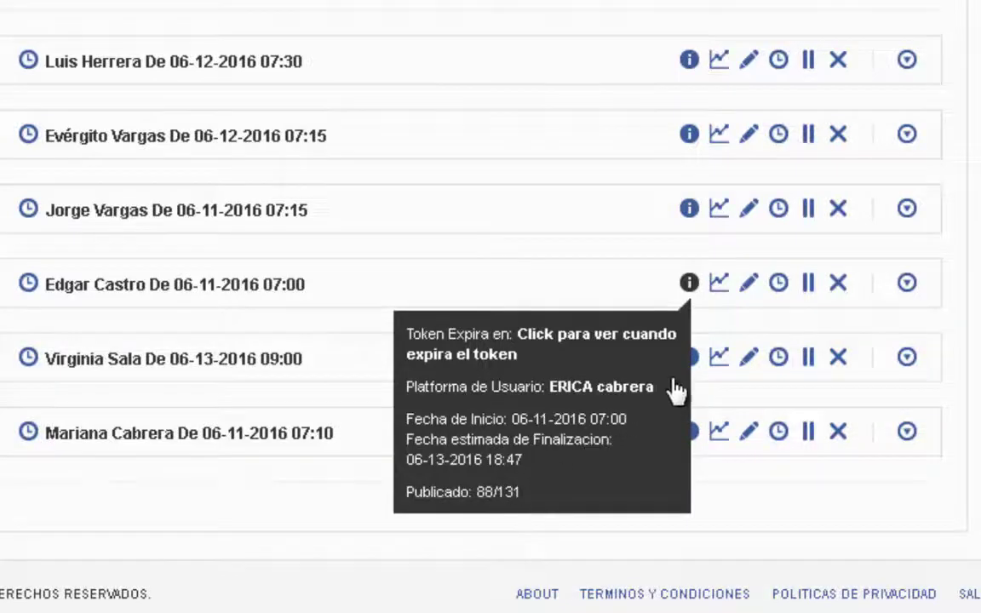
pyautogui.moveTo(693, 364)
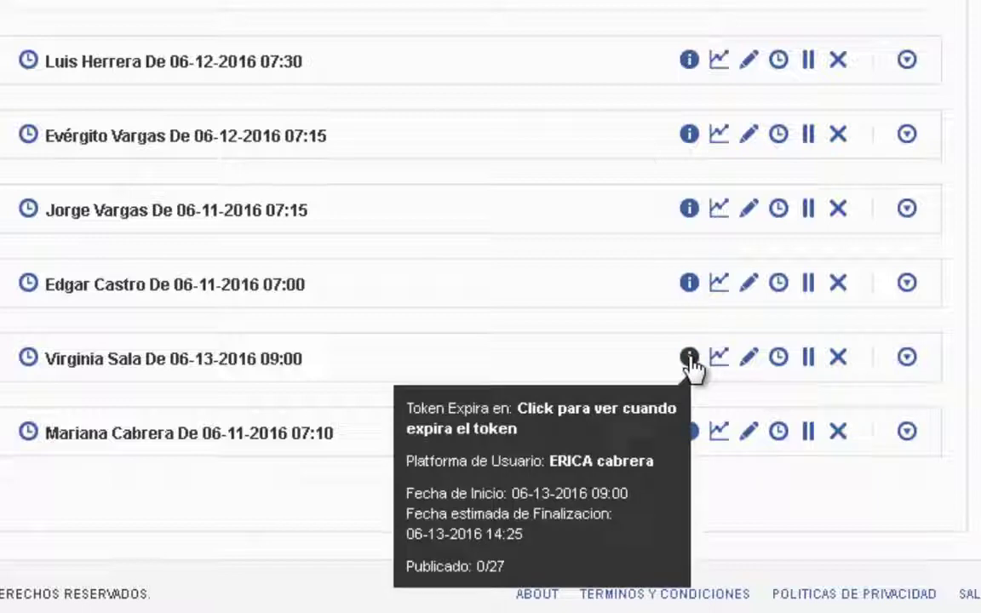
pyautogui.moveTo(691, 436)
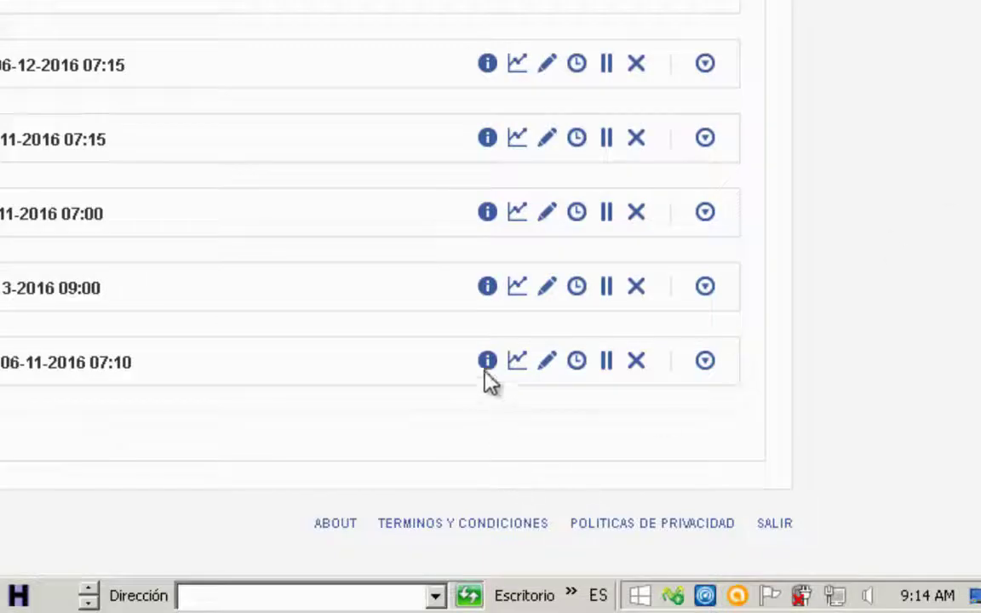
pyautogui.moveTo(487, 375)
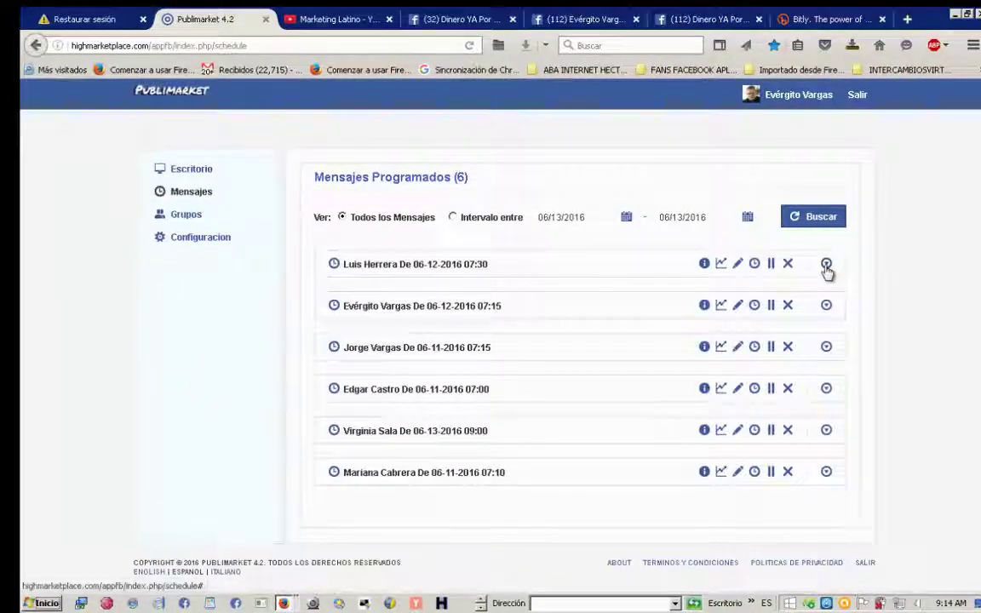
pyautogui.click(826, 264)
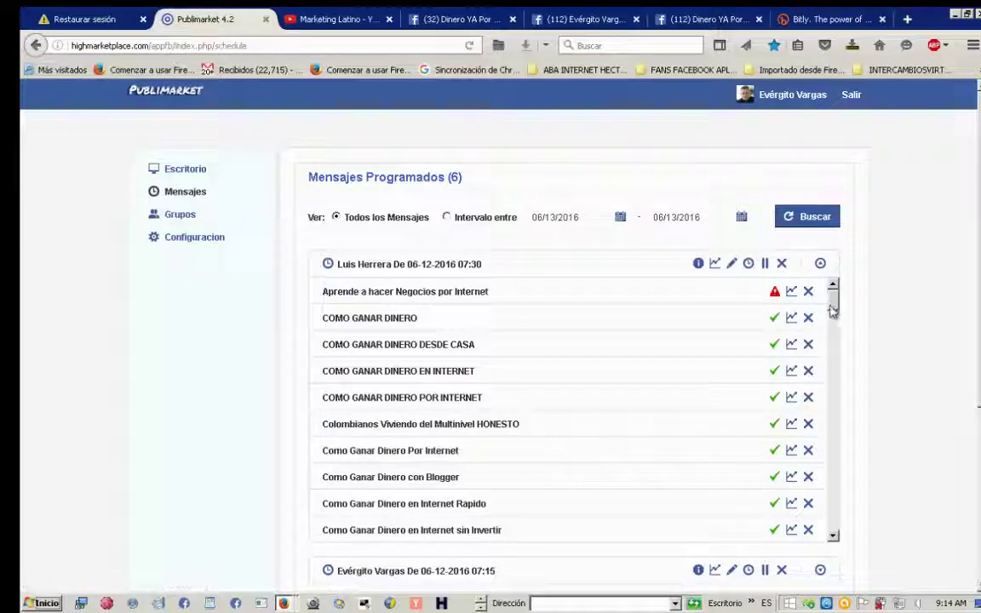
pyautogui.moveTo(775, 293)
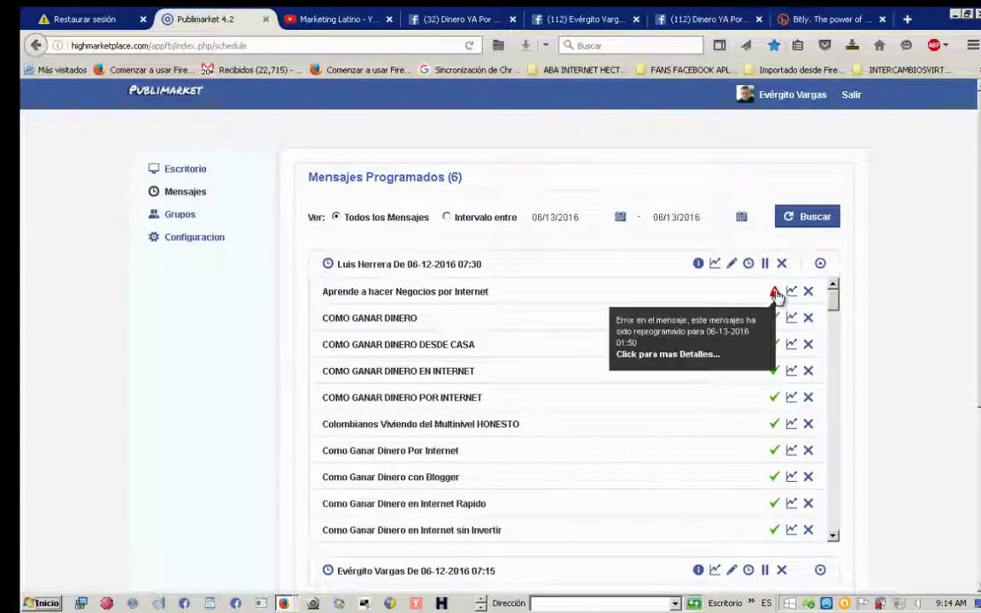
pyautogui.moveTo(834, 305); pyautogui.dragTo(825, 405)
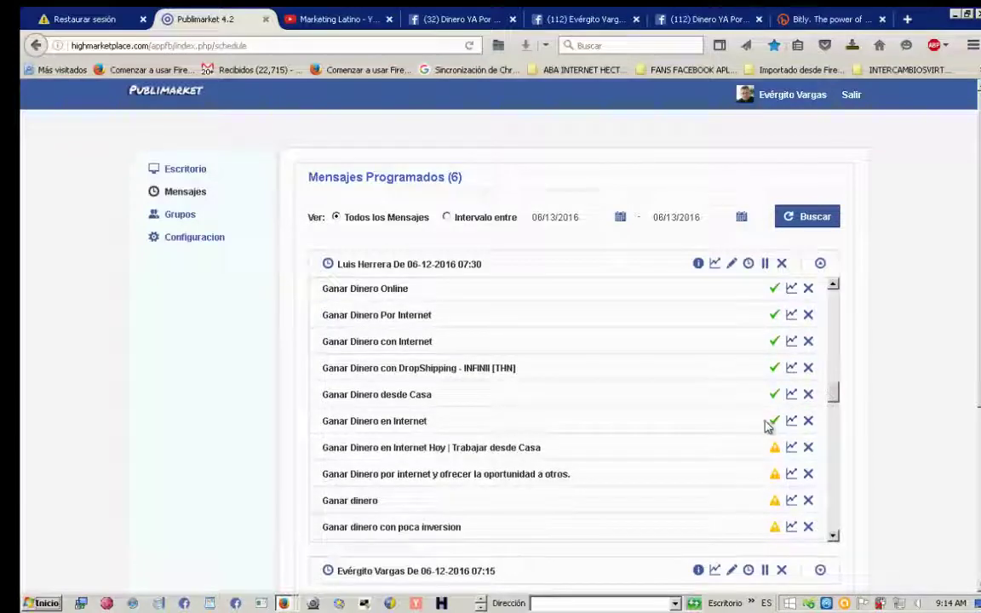
pyautogui.moveTo(772, 425)
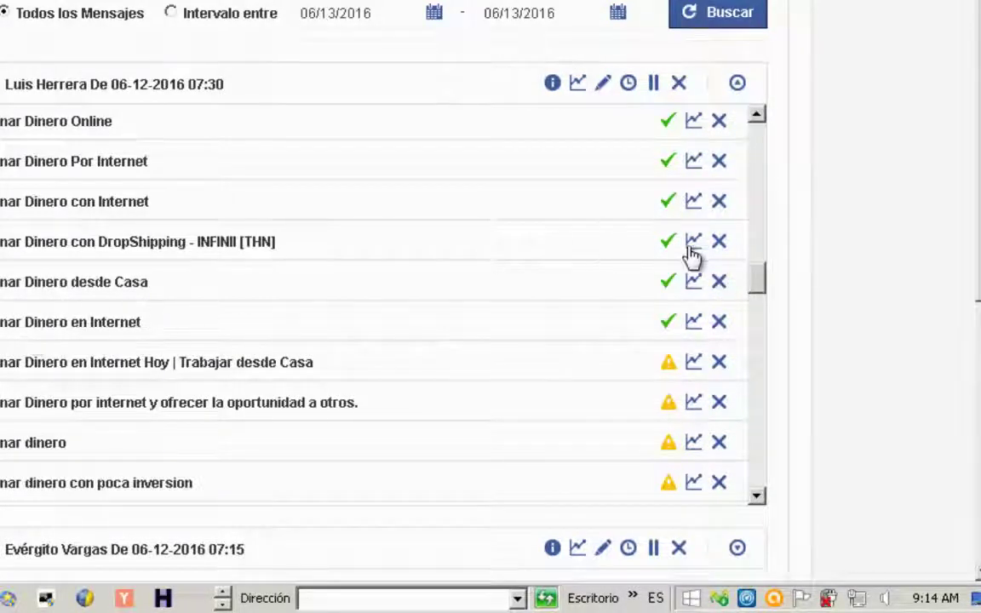
# Open the published post for the Ganar Dinero en Internet group and highlight its posting time
pyautogui.moveTo(667, 328)
pyautogui.click(668, 327)
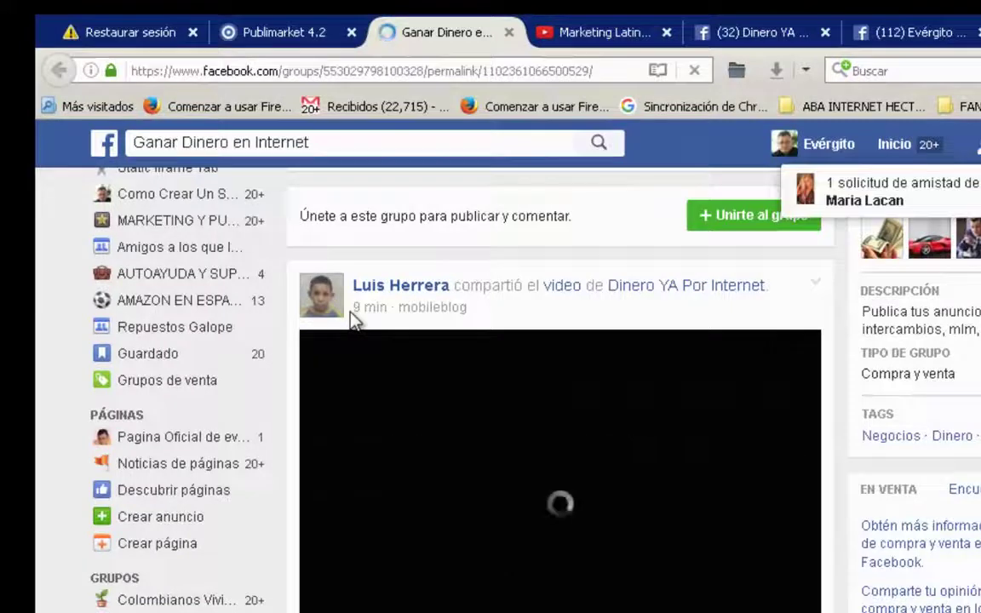
pyautogui.moveTo(352, 318); pyautogui.dragTo(441, 322)
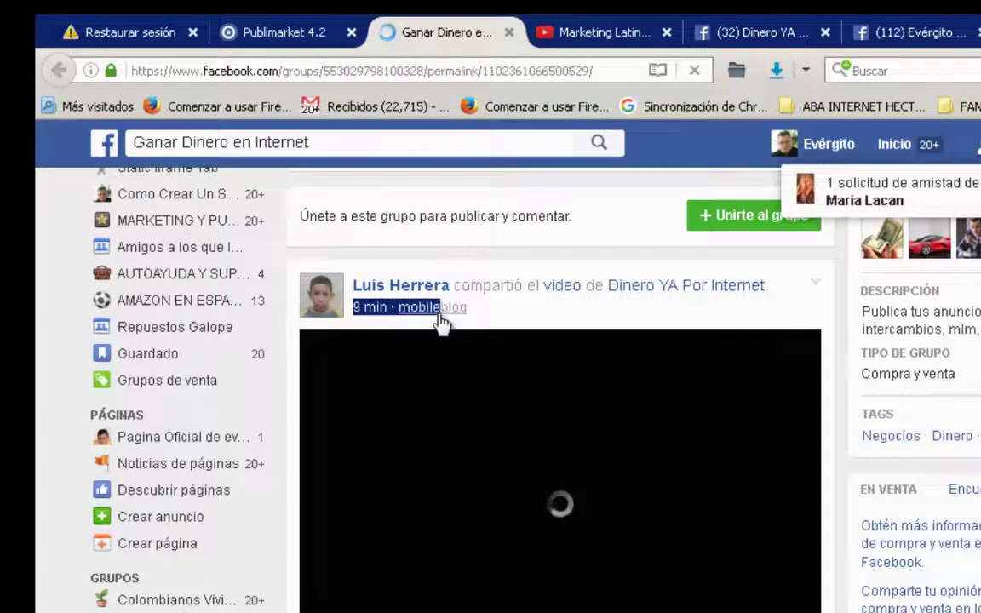
pyautogui.click(409, 277)
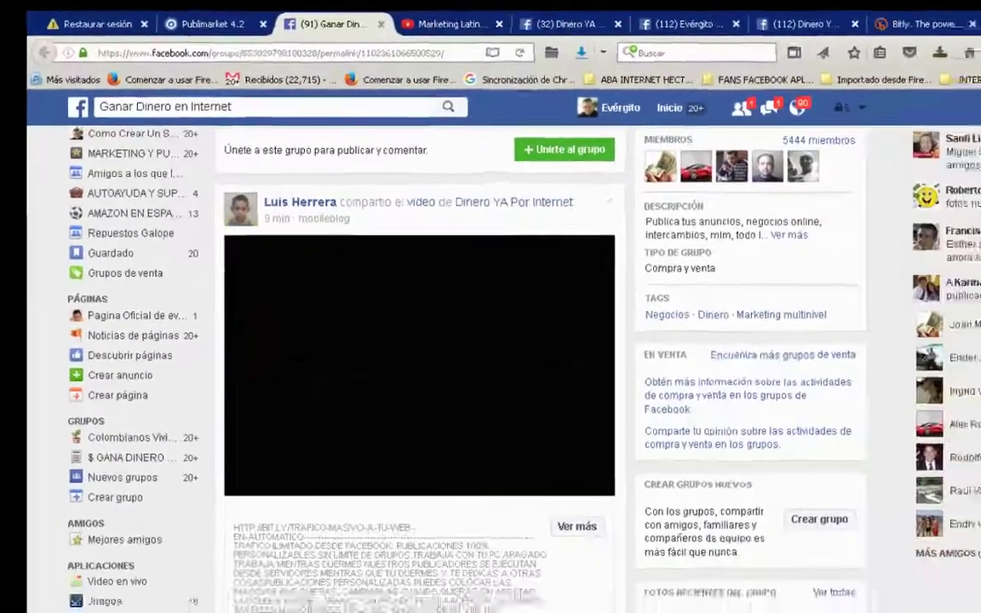
# Read through the shared video post's description and open the promotional page linked from its video
pyautogui.scroll(-5, 951, 247)
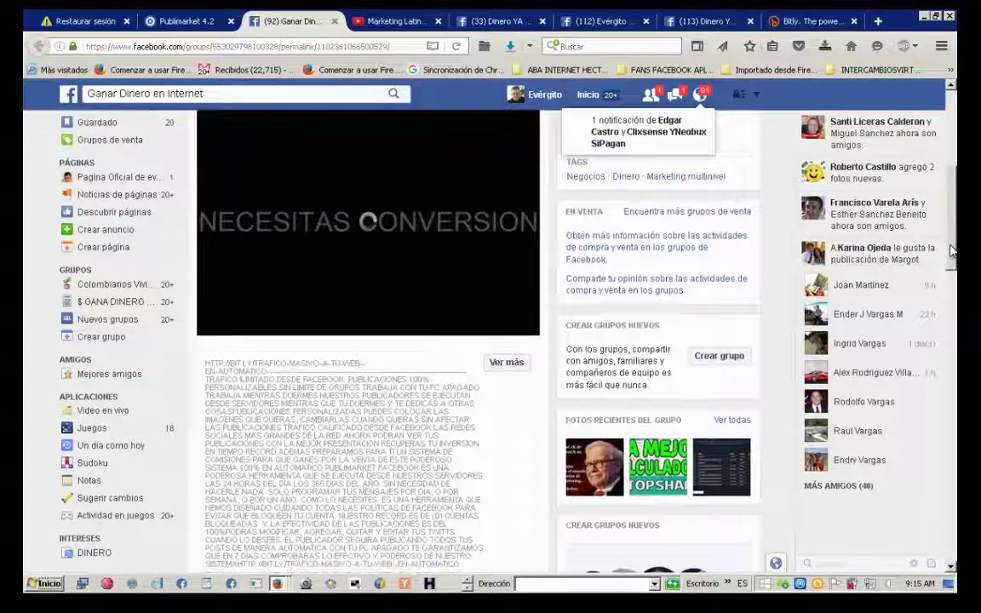
pyautogui.scroll(-5, 951, 314)
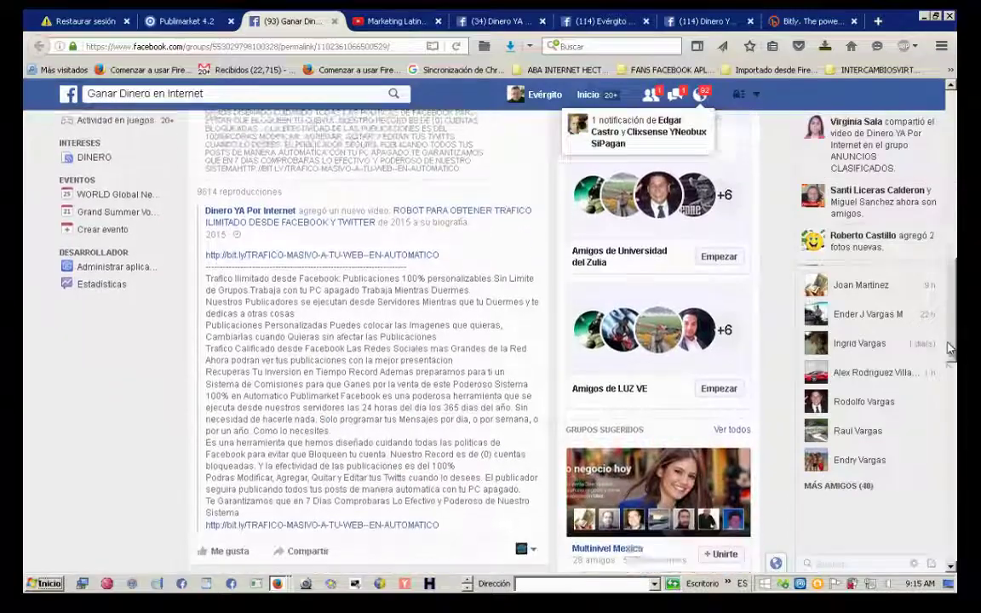
pyautogui.scroll(-3, 950, 332)
pyautogui.scroll(5, 946, 290)
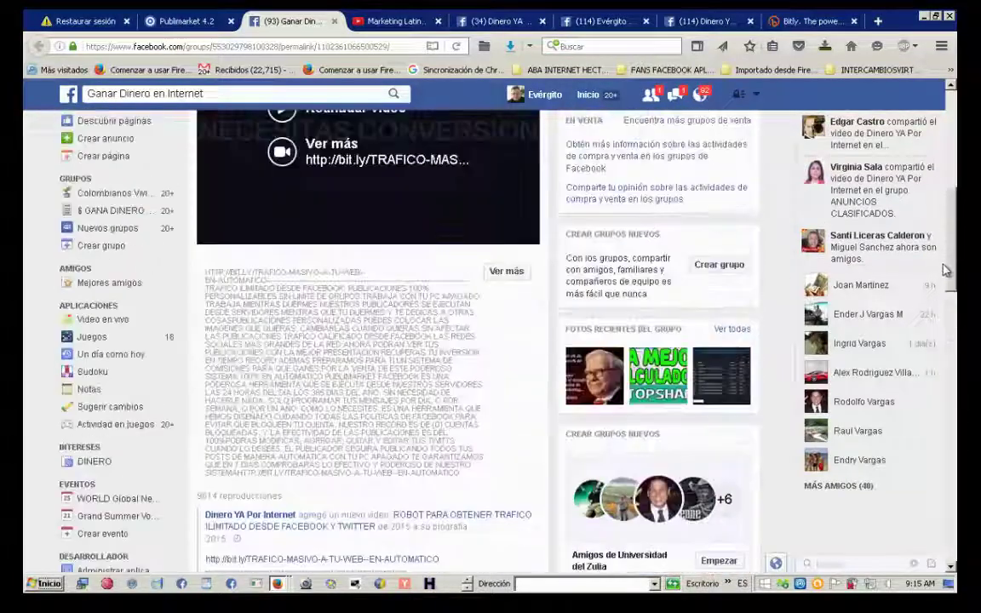
pyautogui.scroll(2, 945, 269)
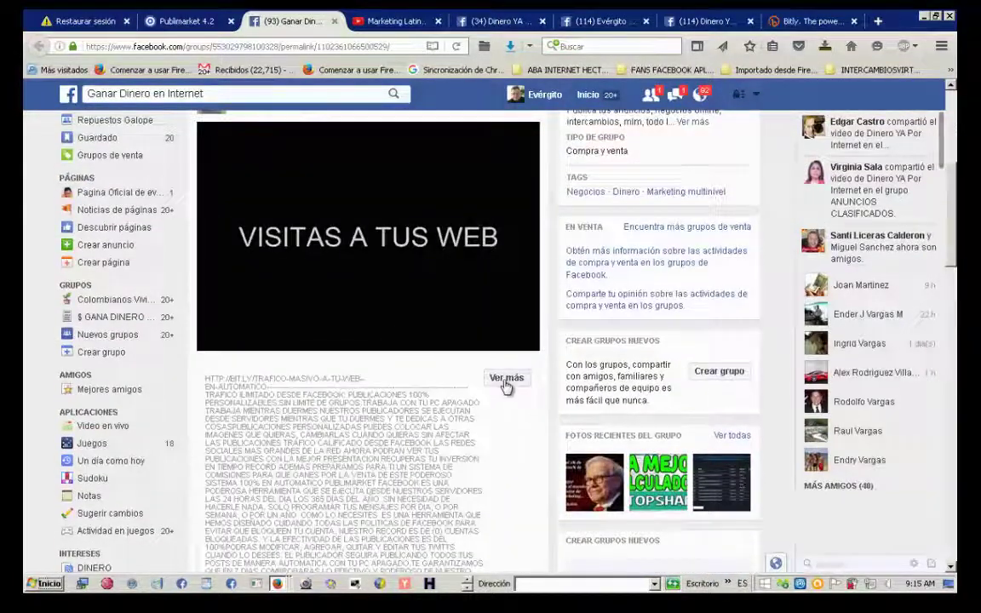
pyautogui.click(505, 378)
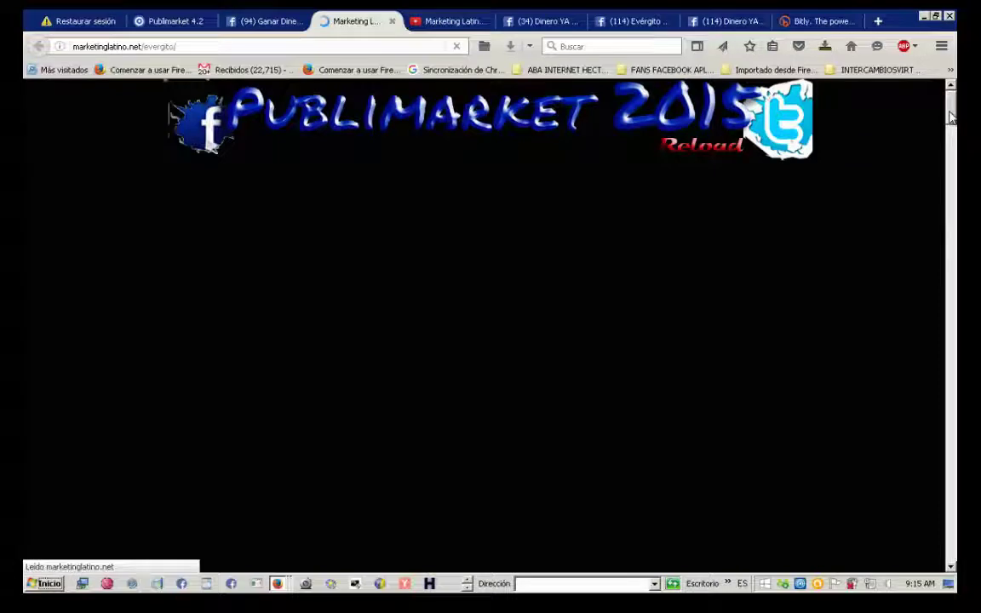
# Look through the Publimarket promotional page down to the testimonials and return to its presentation video
pyautogui.moveTo(951, 116)
pyautogui.mouseDown()
pyautogui.moveTo(951, 138)
pyautogui.moveTo(950, 91)
pyautogui.moveTo(953, 116)
pyautogui.mouseUp()
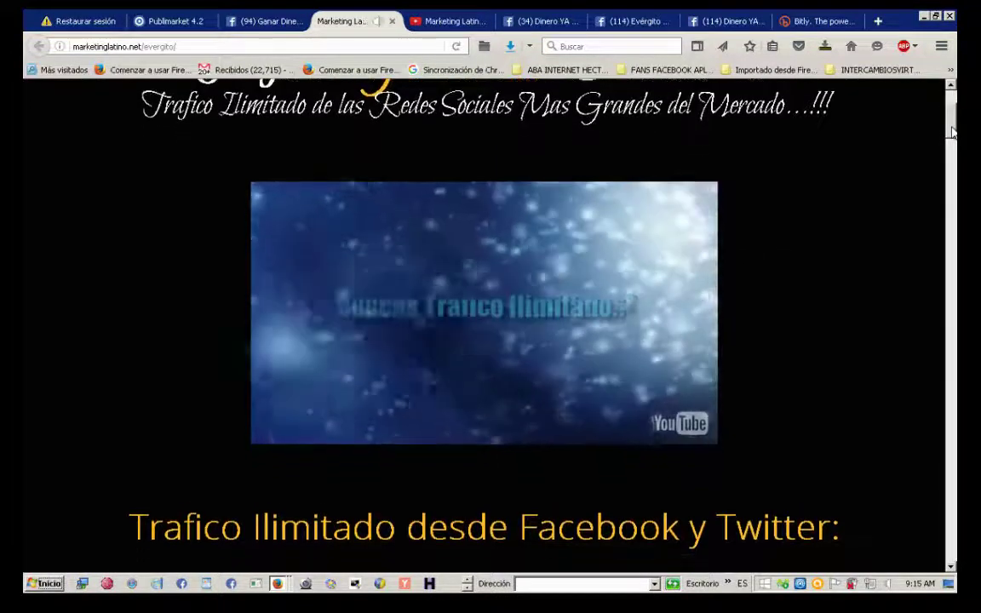
pyautogui.scroll(-1, 706, 213)
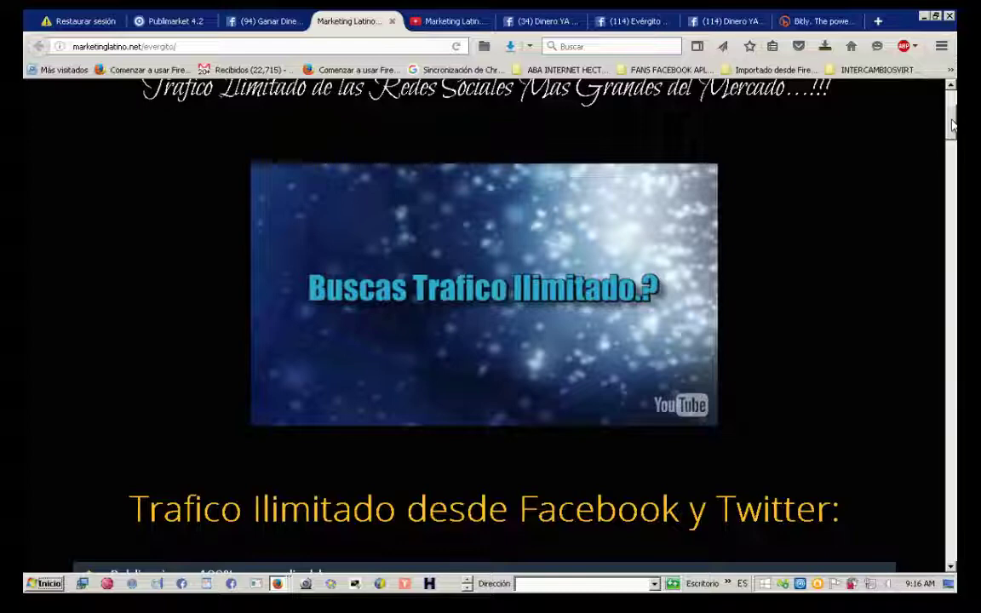
pyautogui.moveTo(952, 126); pyautogui.dragTo(951, 541)
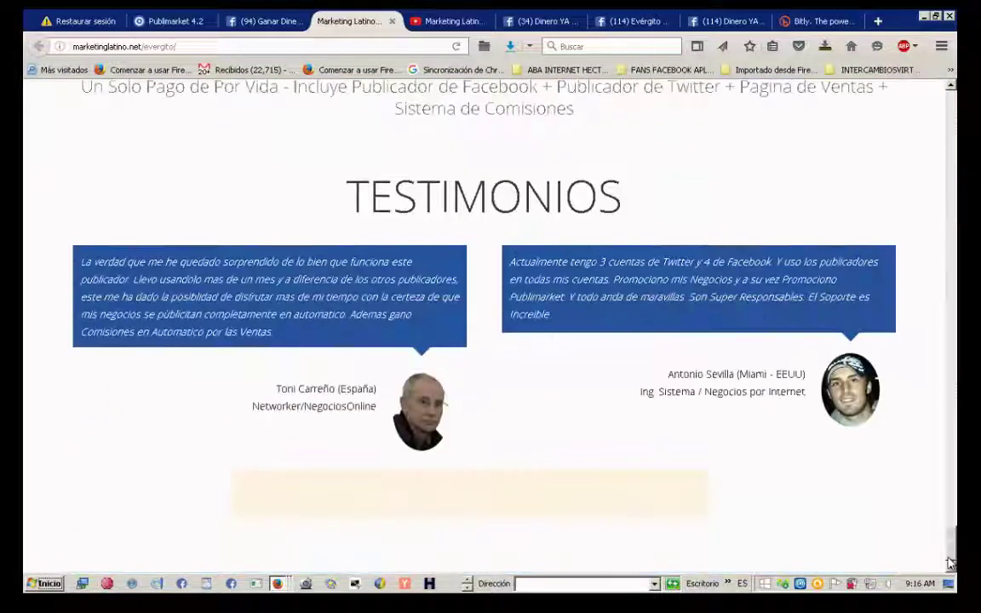
pyautogui.press('Home')
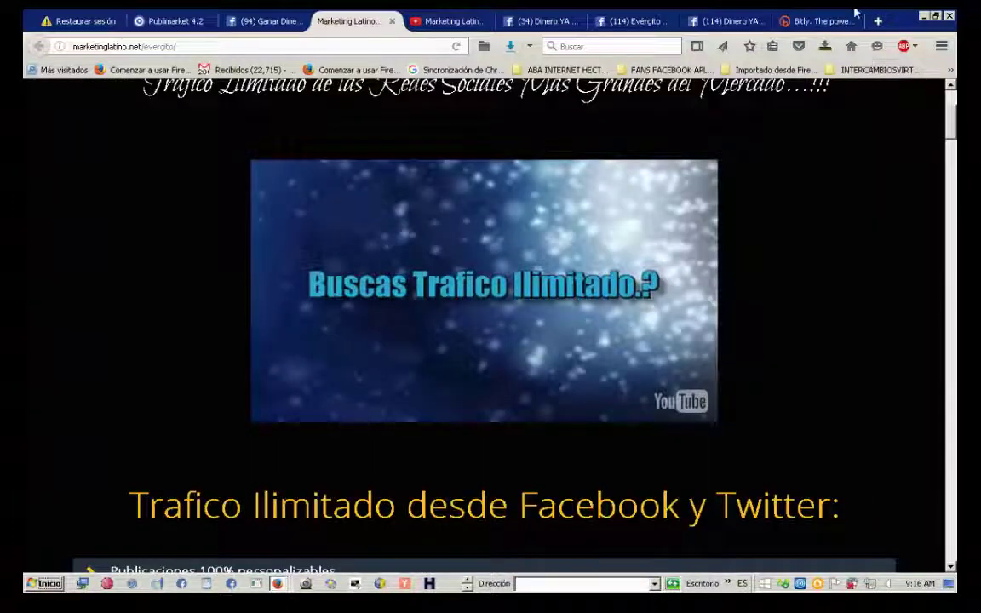
pyautogui.click(392, 22)
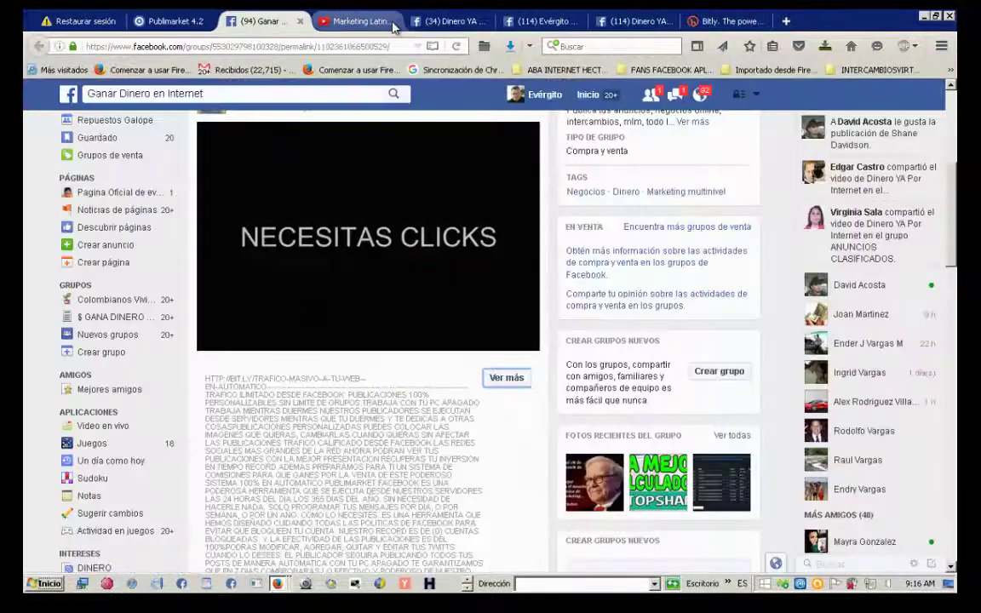
pyautogui.click(299, 22)
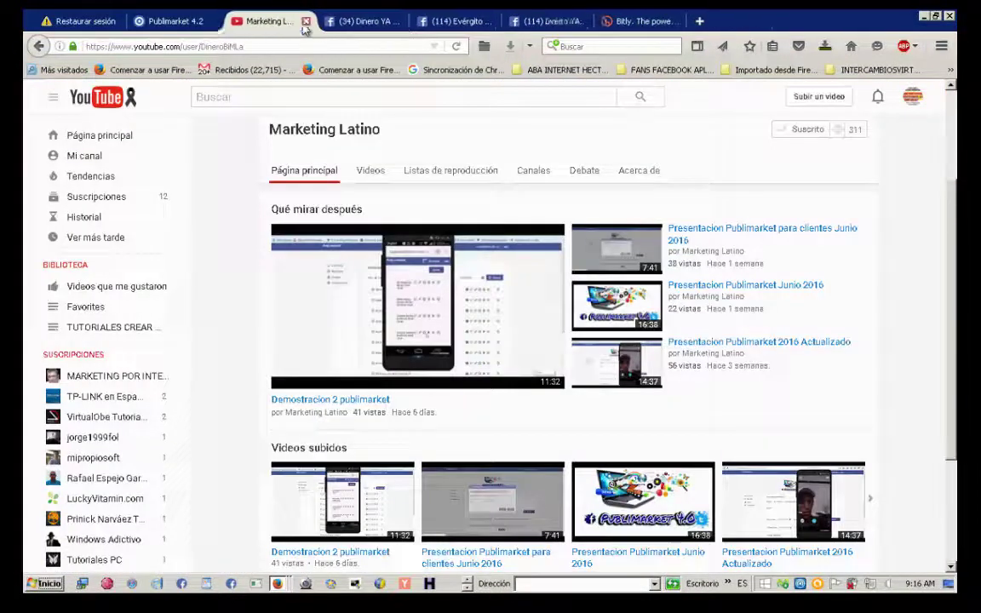
pyautogui.click(204, 24)
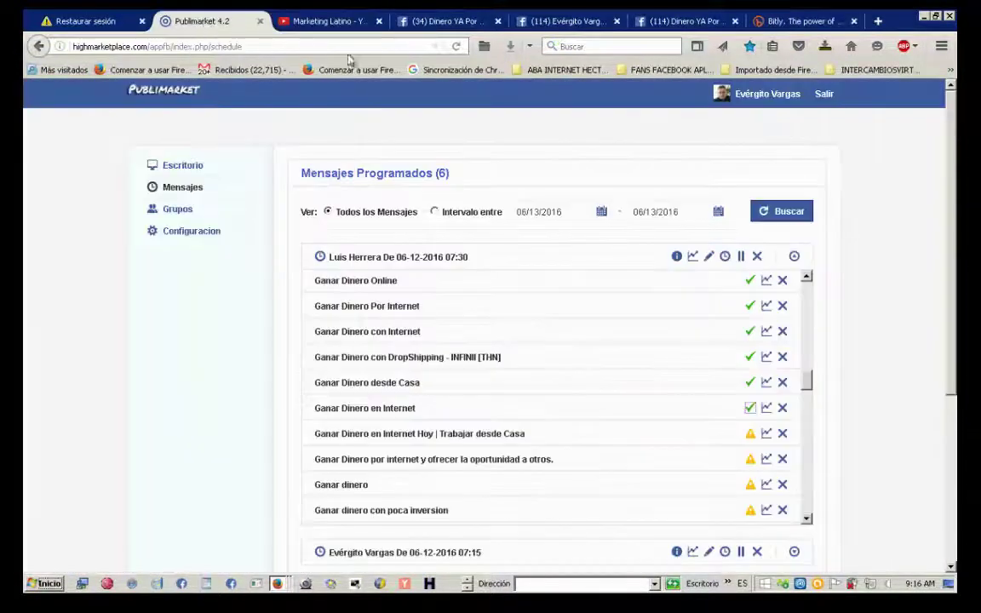
pyautogui.click(794, 256)
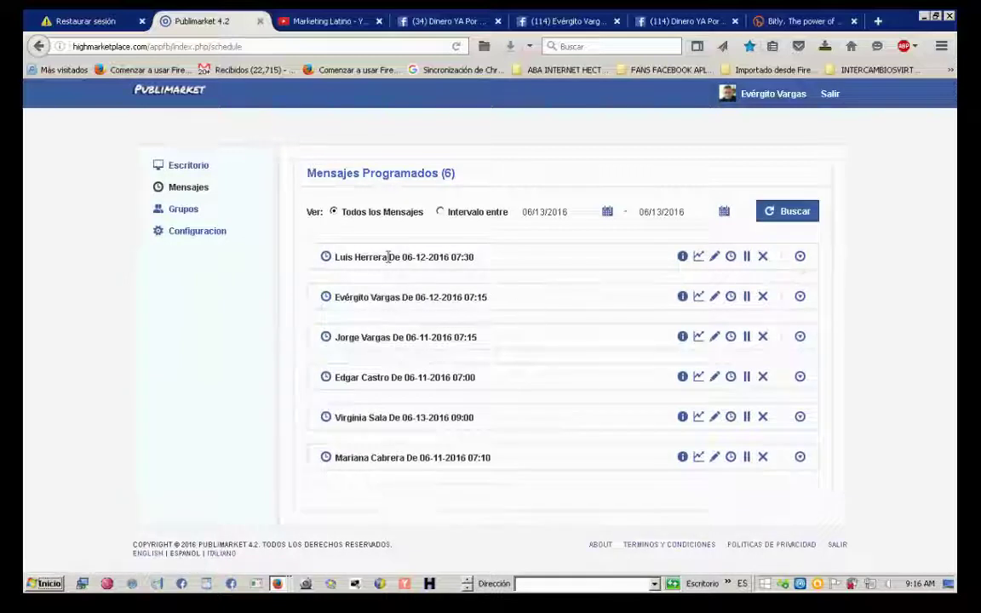
pyautogui.moveTo(392, 264); pyautogui.dragTo(482, 463)
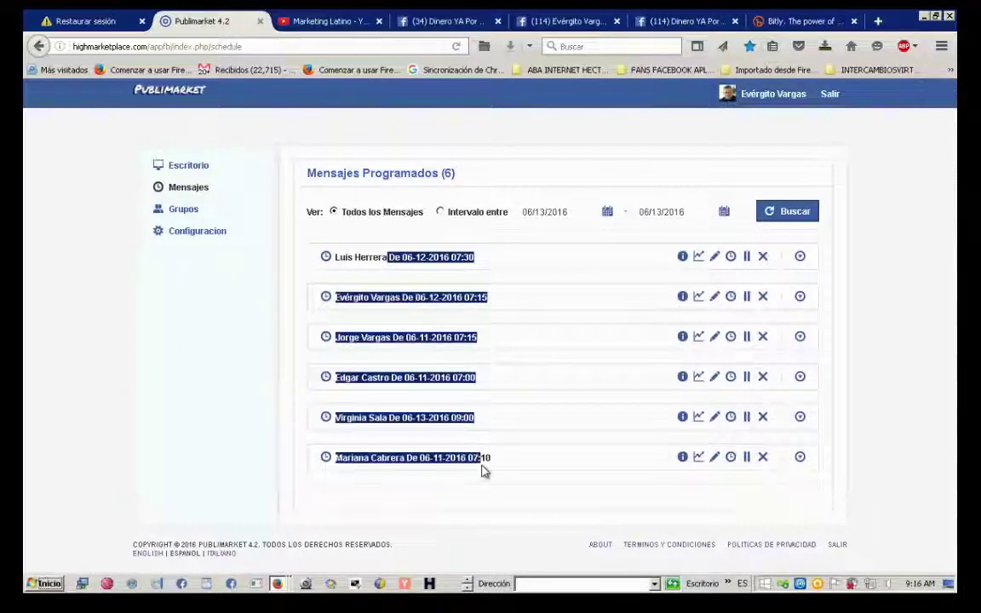
pyautogui.click(800, 298)
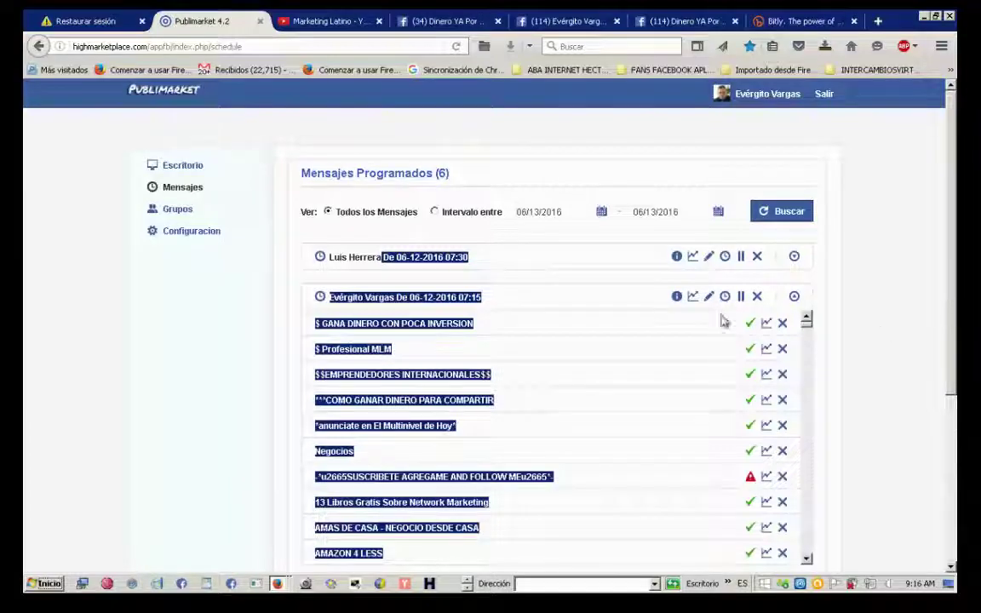
pyautogui.moveTo(677, 304)
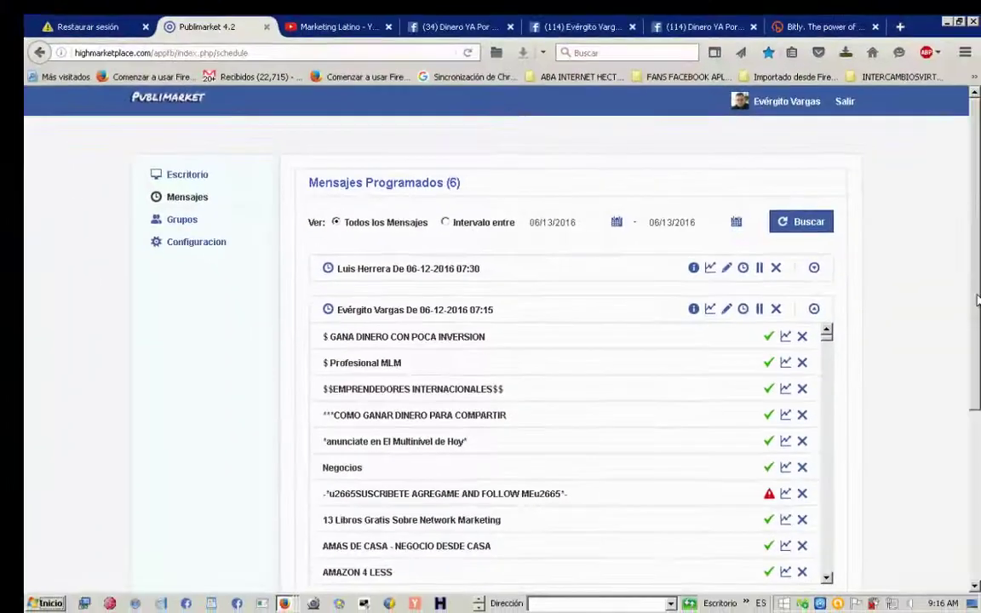
pyautogui.scroll(-1, 888, 360)
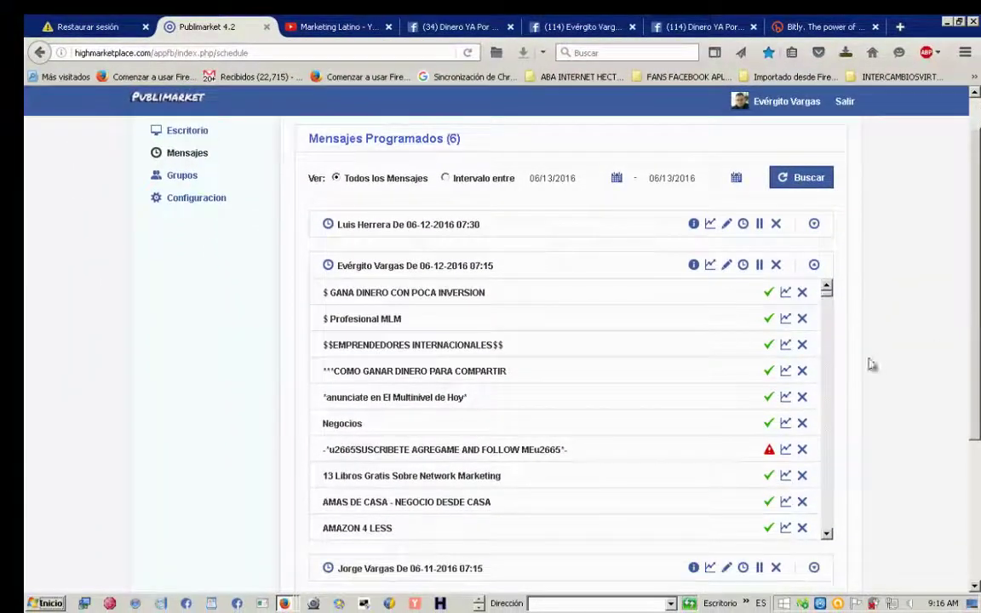
pyautogui.moveTo(825, 298); pyautogui.dragTo(828, 317)
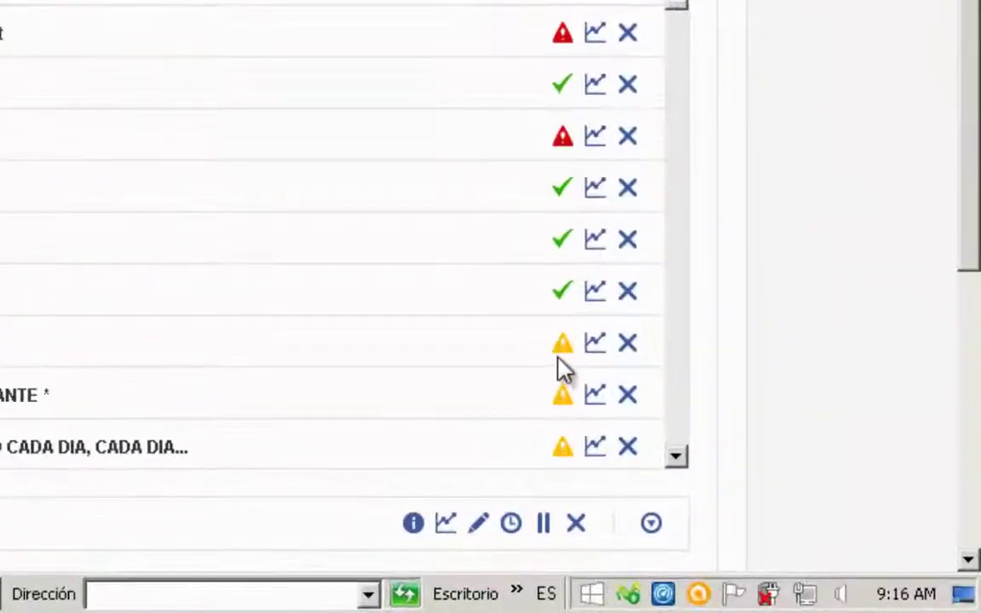
pyautogui.moveTo(562, 358)
pyautogui.moveTo(559, 305)
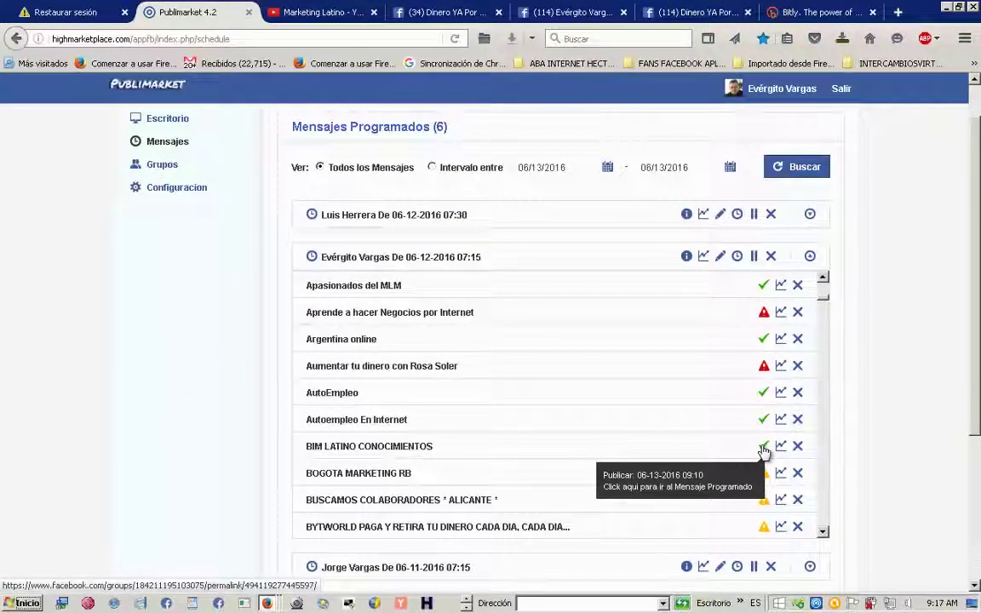
# Open the published post for the BIM LATINO CONOCIMIENTOS group, play its video, skim the description and close the post
pyautogui.click(763, 449)
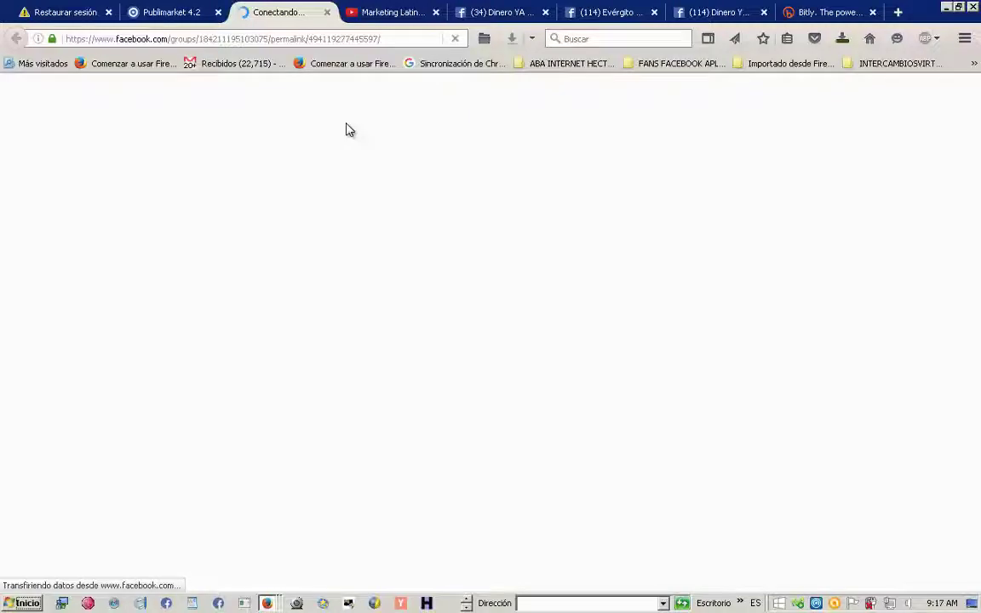
pyautogui.scroll(-3, 475, 282)
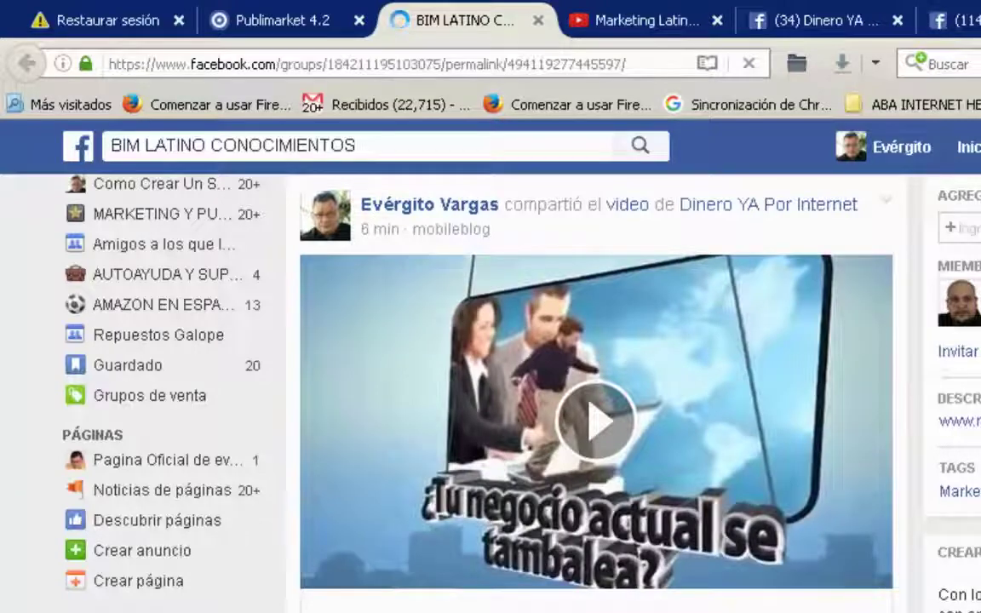
pyautogui.click(596, 419)
pyautogui.scroll(-5, 596, 392)
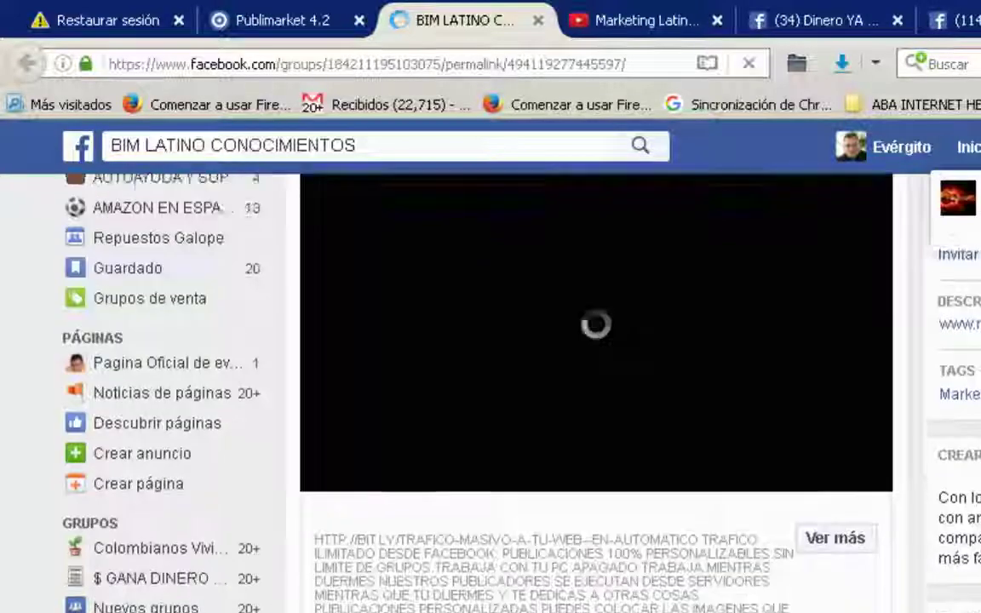
pyautogui.scroll(-2, 595, 392)
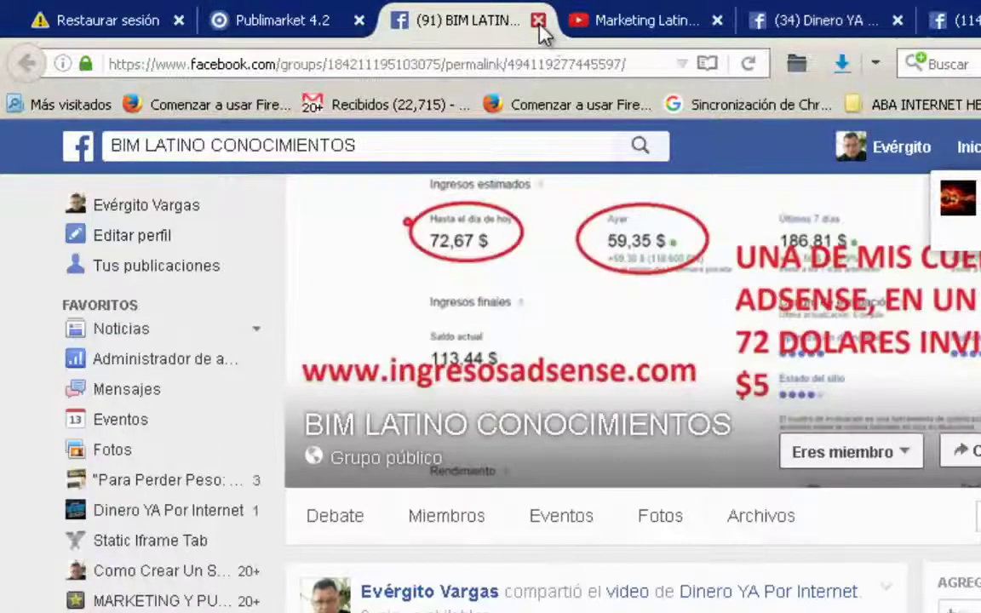
pyautogui.click(538, 20)
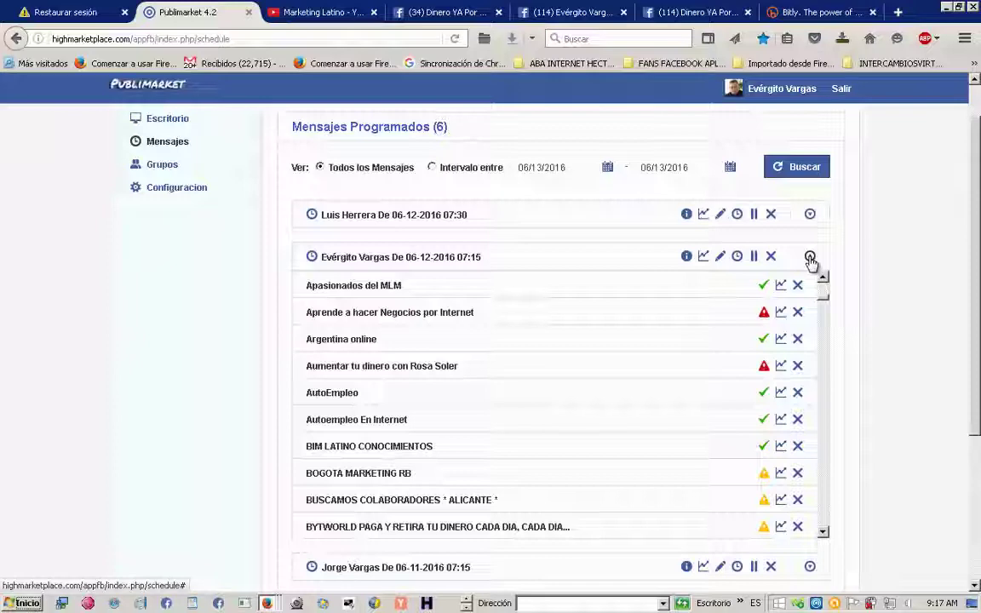
pyautogui.click(809, 257)
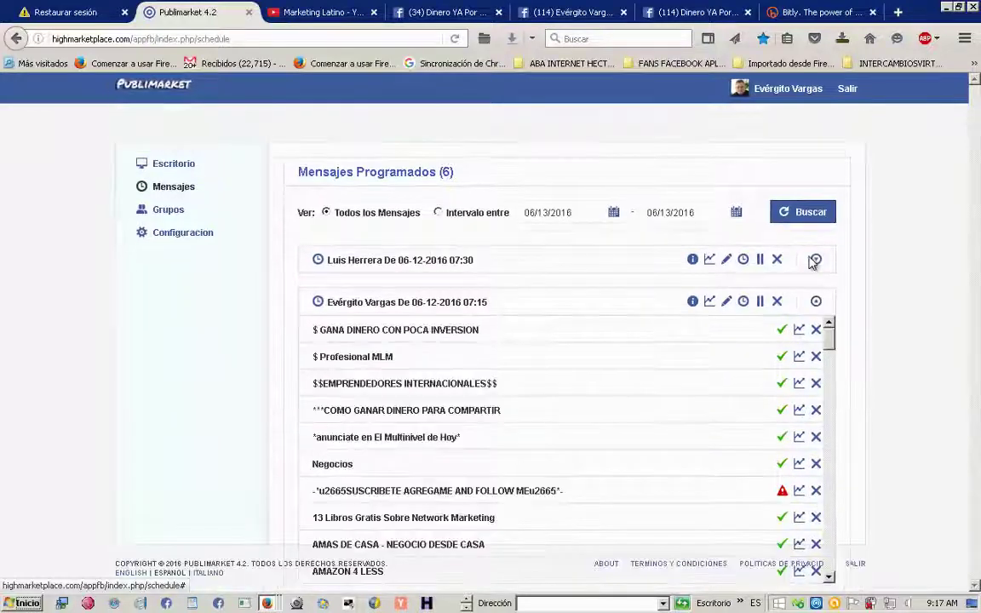
pyautogui.click(809, 303)
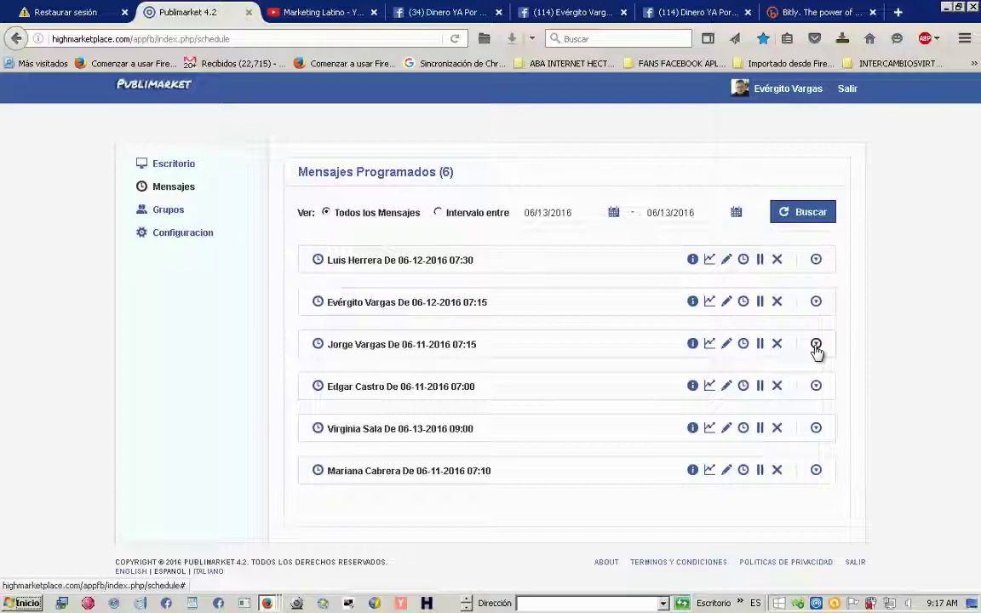
pyautogui.click(815, 344)
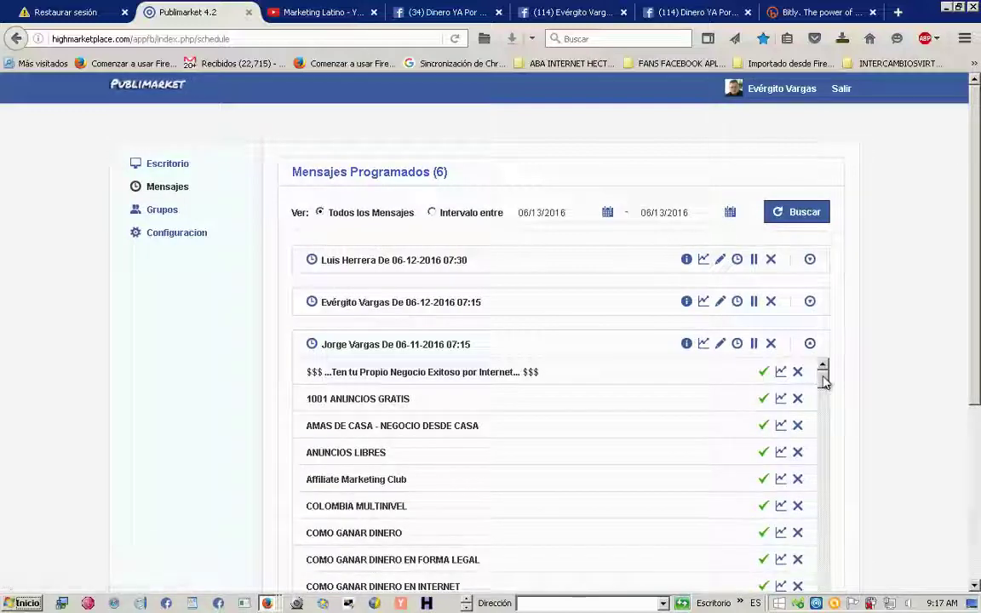
pyautogui.moveTo(823, 383); pyautogui.dragTo(824, 529)
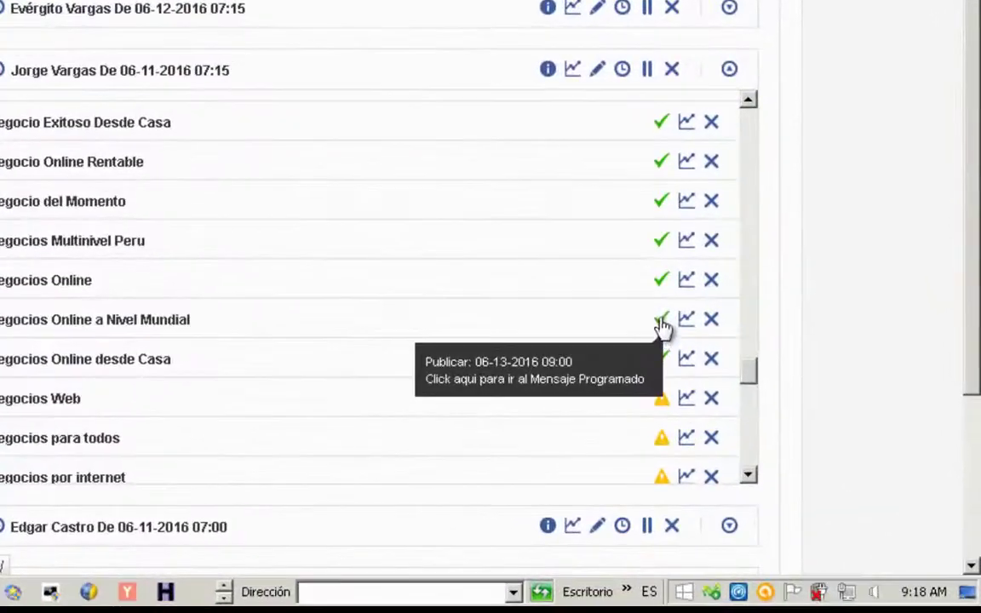
# Open the published post for the Negocios Online a Nivel Mundial group, review its video and text, and close it
pyautogui.click(766, 419)
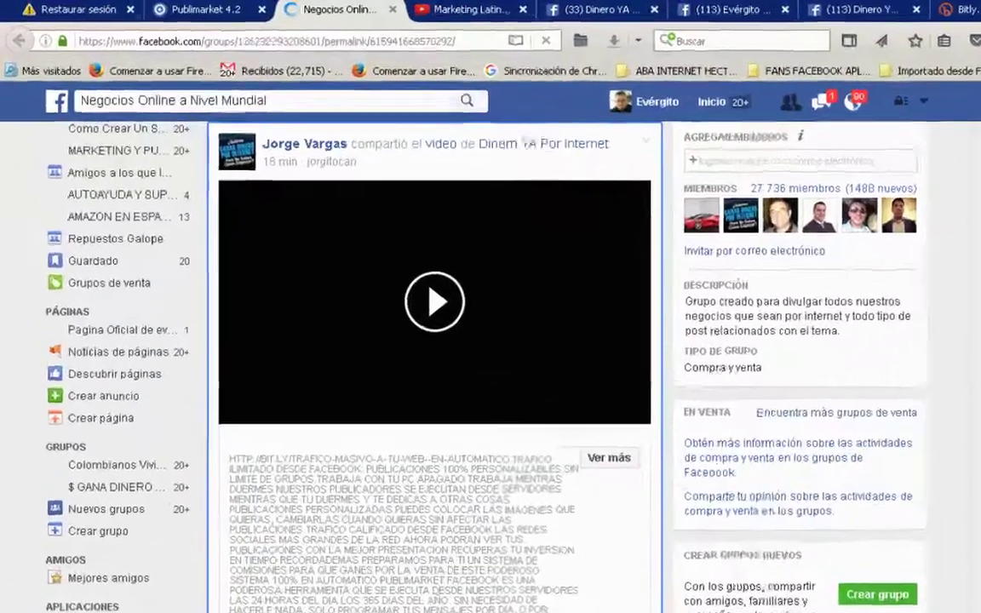
pyautogui.scroll(-3, 490, 383)
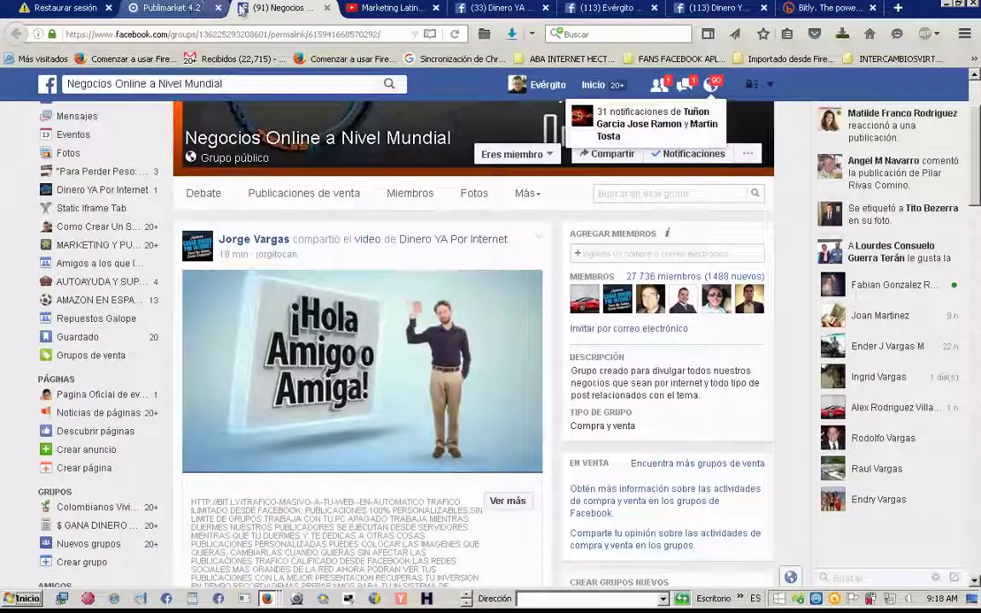
pyautogui.click(327, 9)
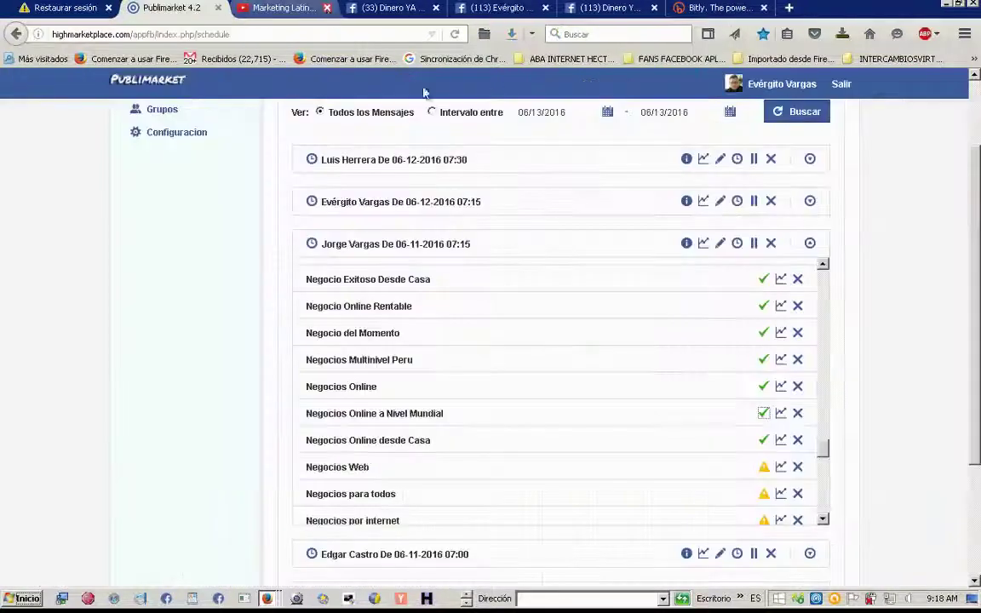
pyautogui.click(809, 244)
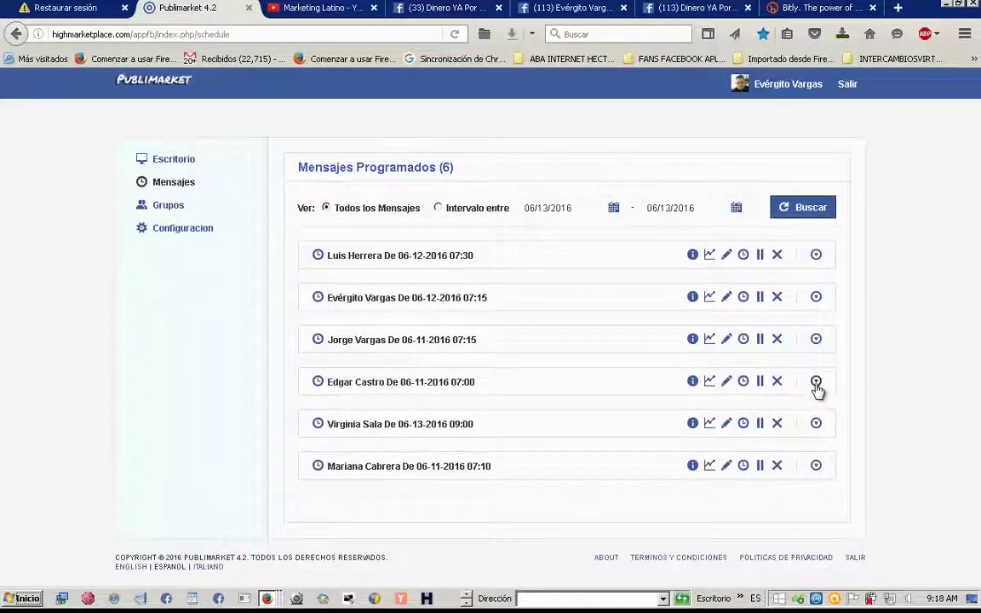
pyautogui.click(815, 385)
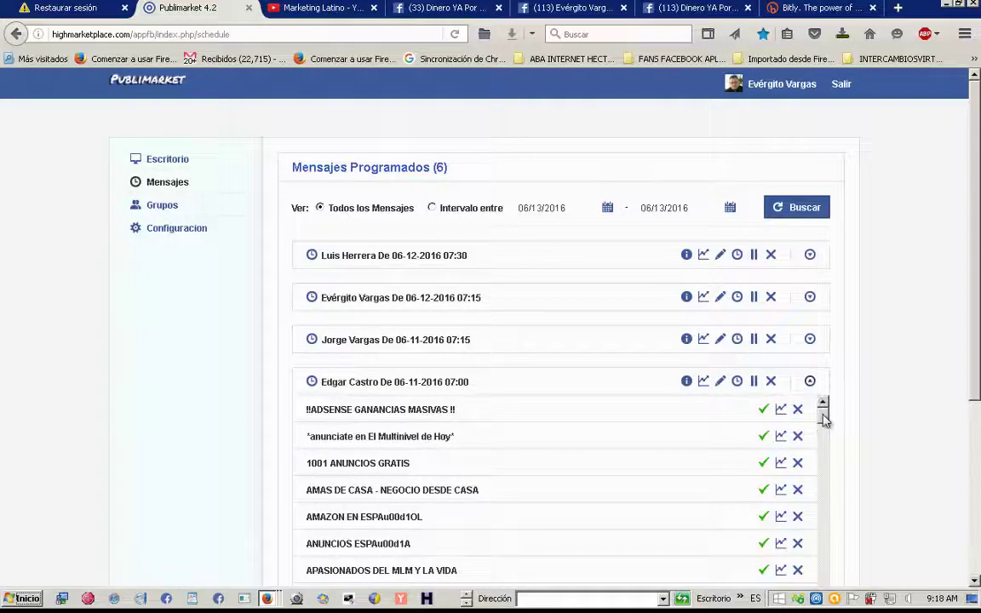
pyautogui.moveTo(822, 407); pyautogui.dragTo(824, 578)
pyautogui.moveTo(762, 473)
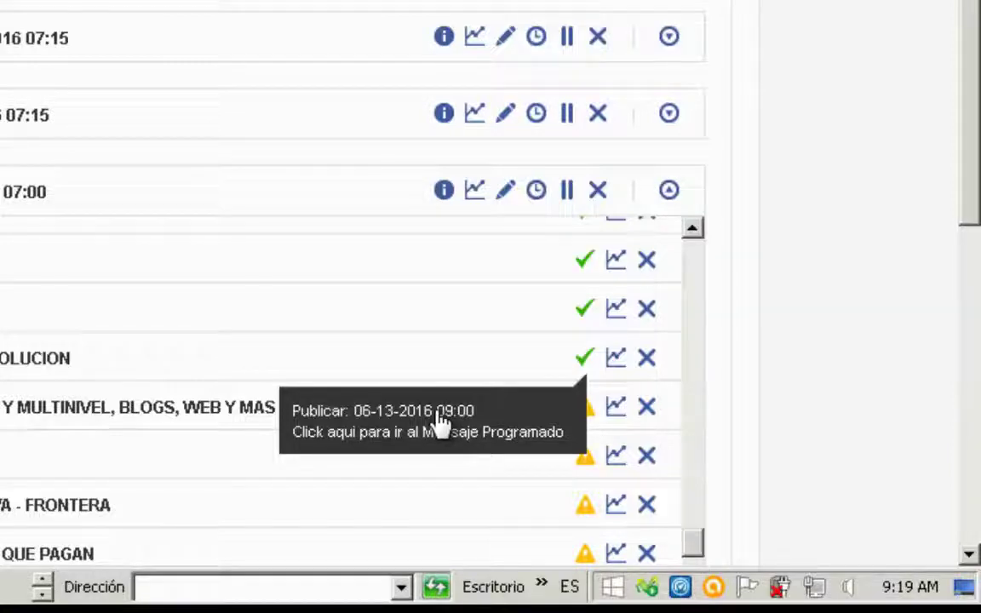
# Open the published post for the NEGOCIOS ONLINE-ULTIMA REVOLUCION group, review the shared video post and close it
pyautogui.click(438, 421)
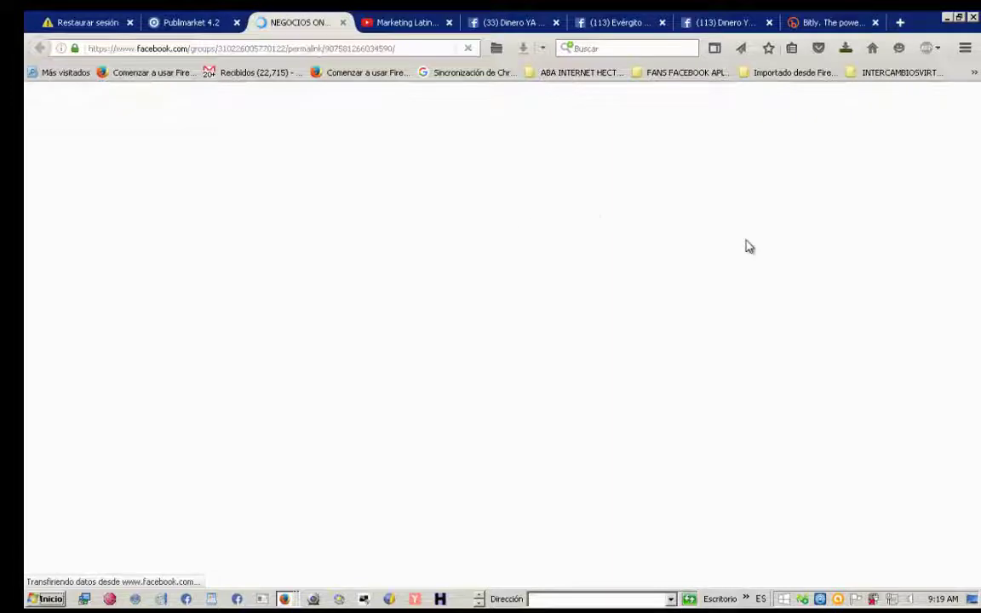
pyautogui.scroll(-5, 735, 144)
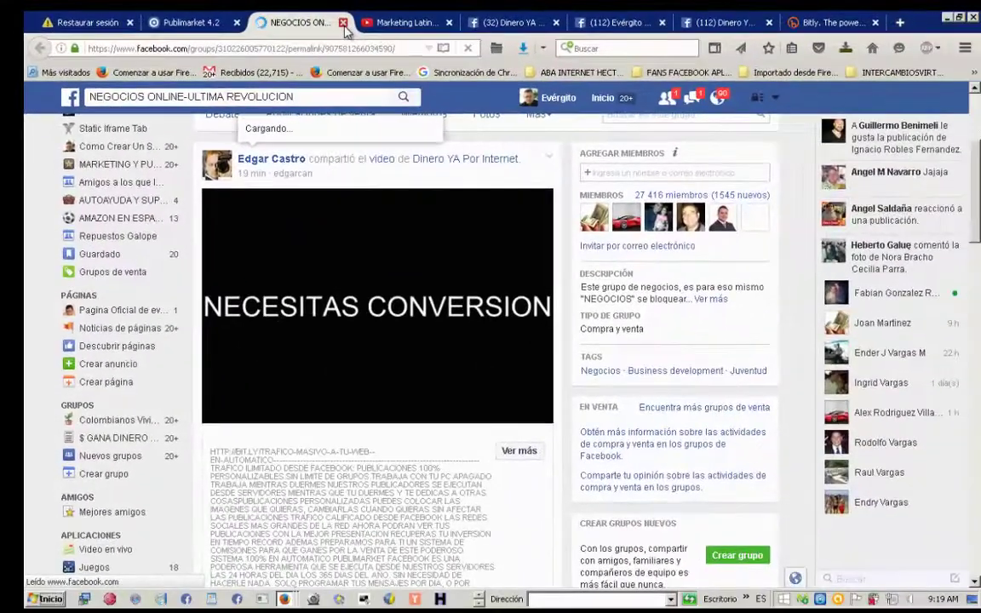
pyautogui.click(343, 23)
pyautogui.click(817, 429)
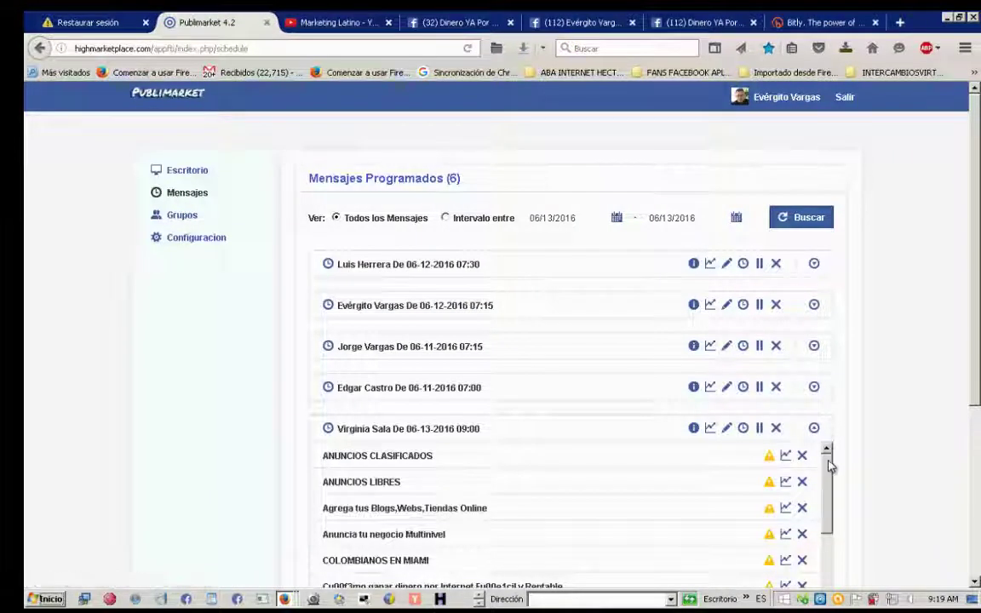
pyautogui.moveTo(830, 466); pyautogui.dragTo(853, 606)
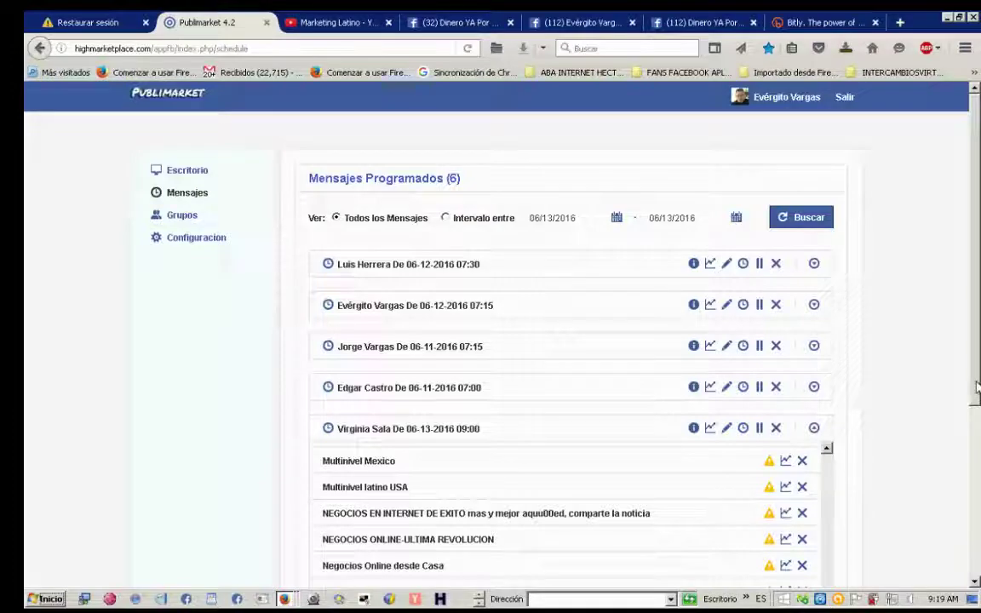
pyautogui.moveTo(976, 398); pyautogui.dragTo(976, 459)
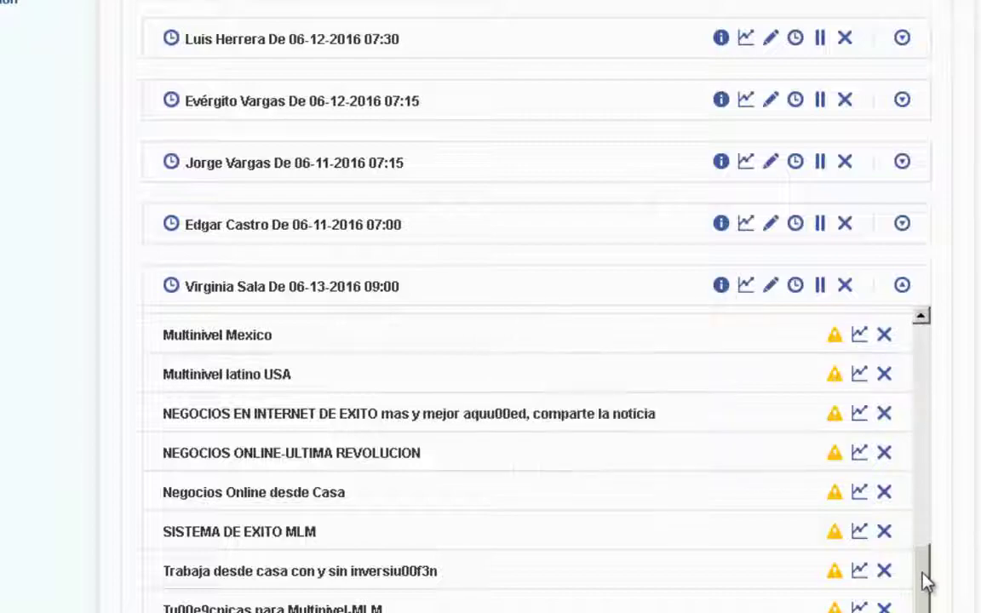
pyautogui.moveTo(927, 581); pyautogui.dragTo(923, 349)
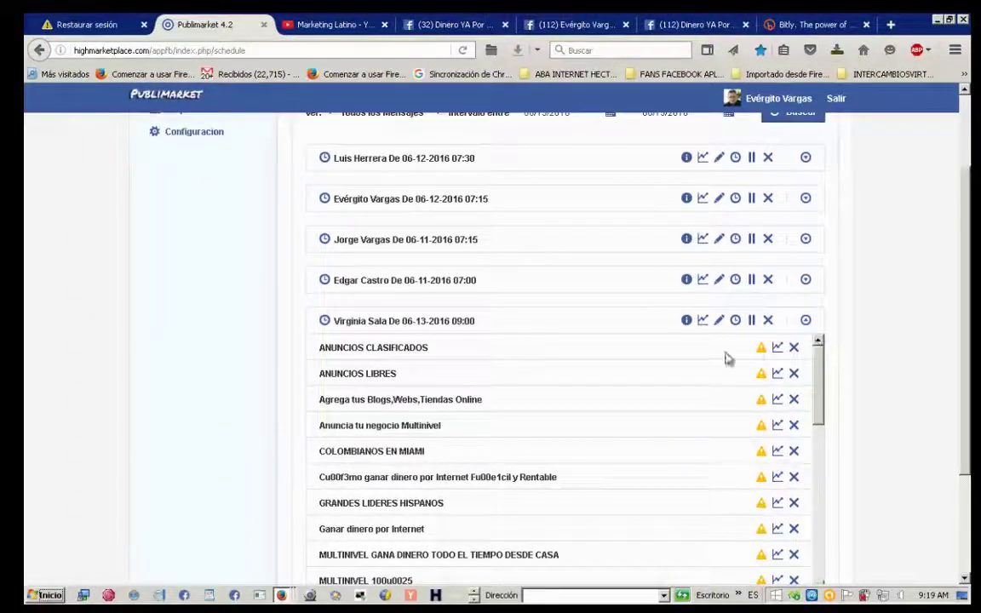
pyautogui.moveTo(760, 349)
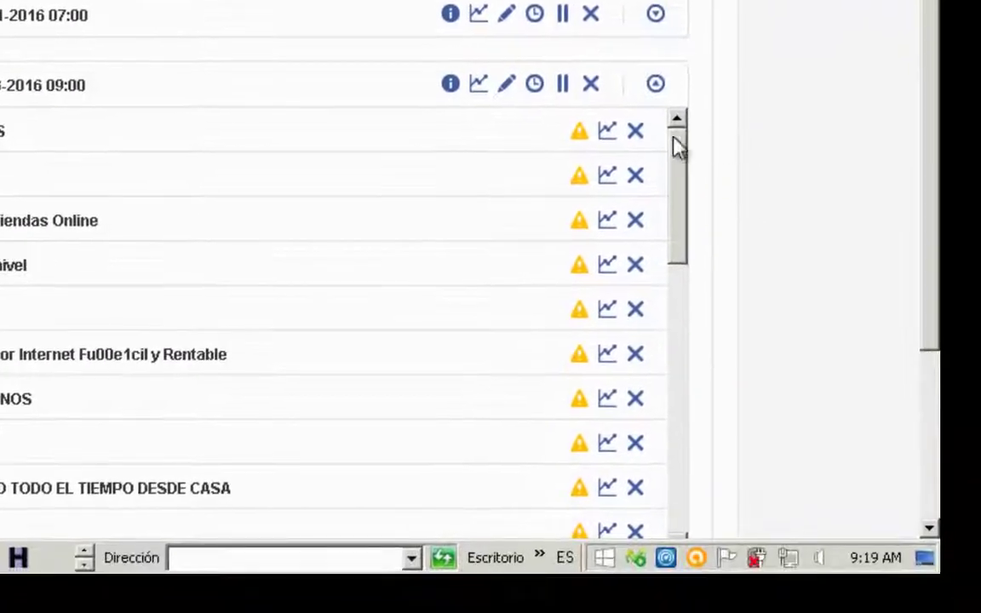
pyautogui.click(655, 86)
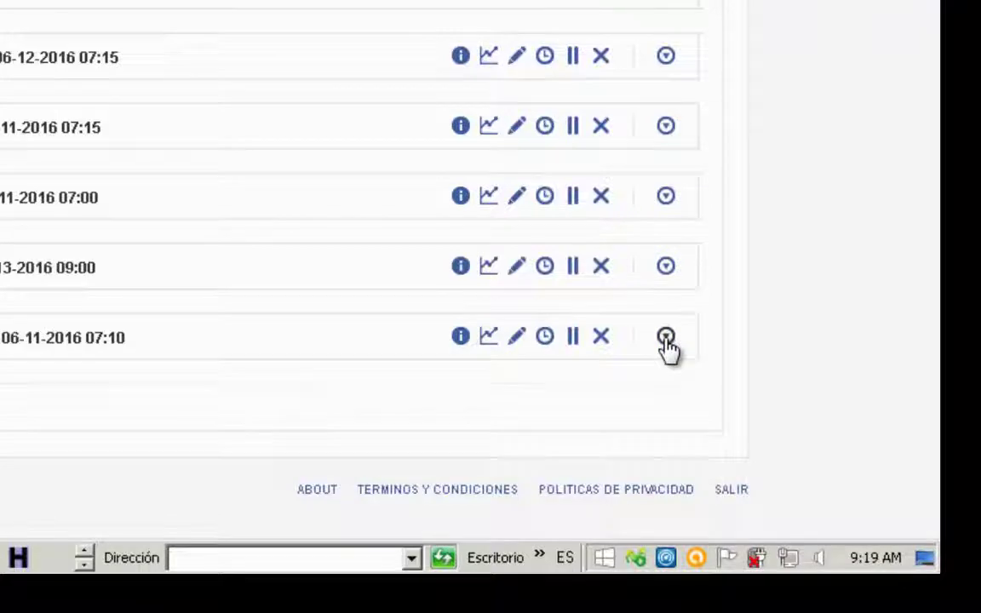
pyautogui.click(665, 337)
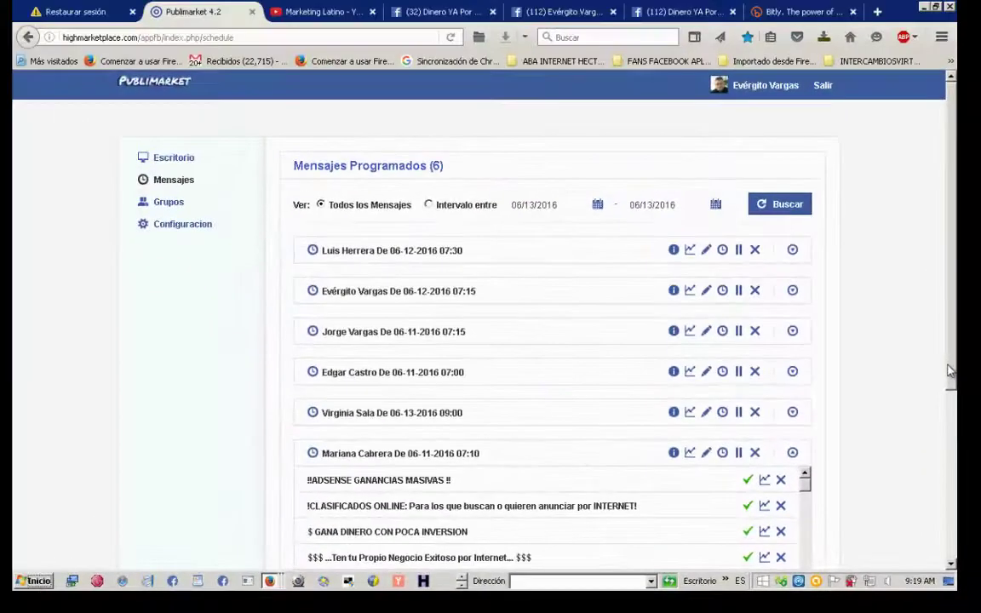
pyautogui.scroll(-5, 950, 371)
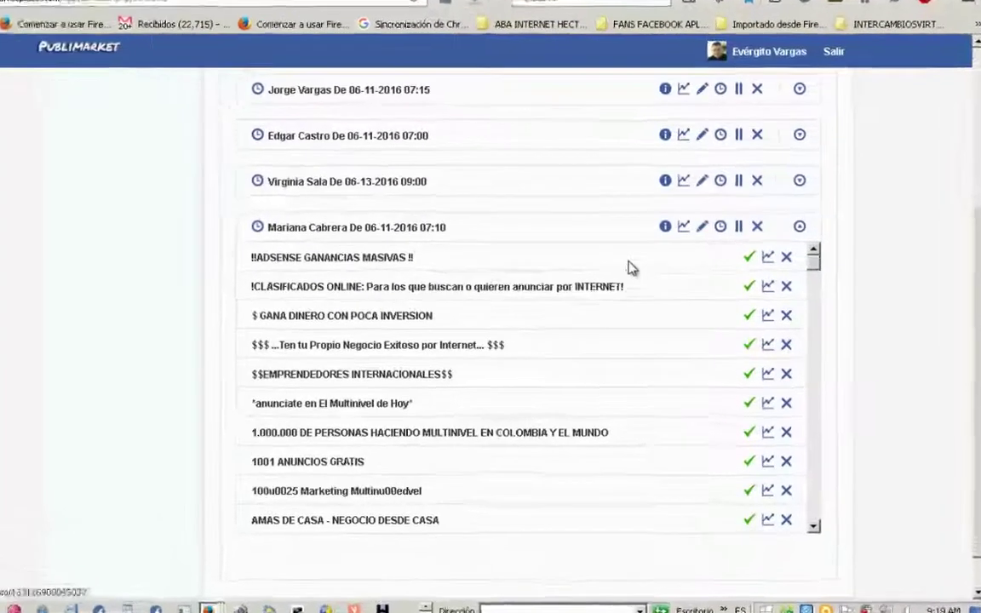
pyautogui.moveTo(673, 240)
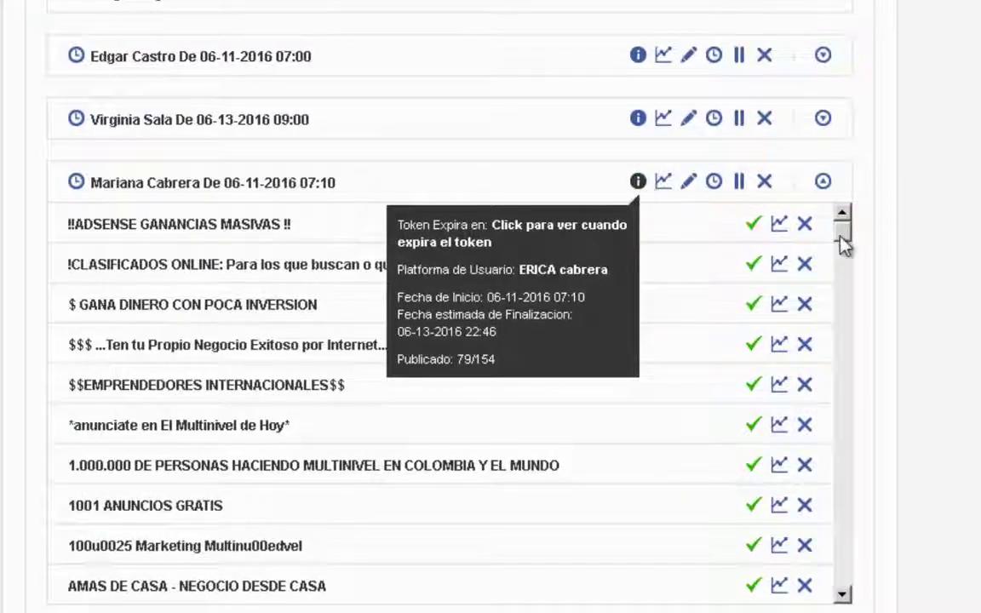
pyautogui.click(842, 274)
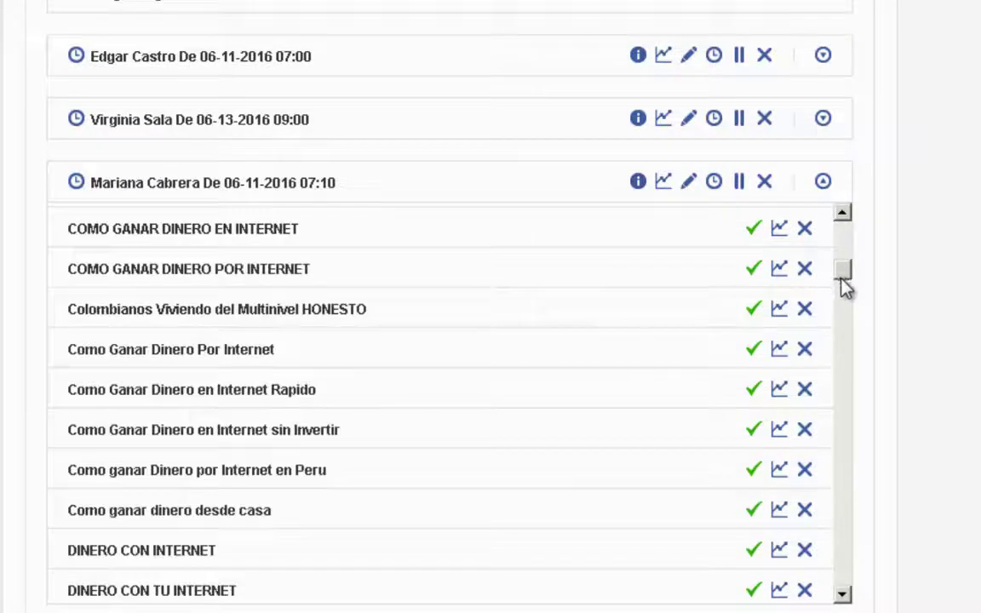
pyautogui.moveTo(843, 280); pyautogui.dragTo(844, 421)
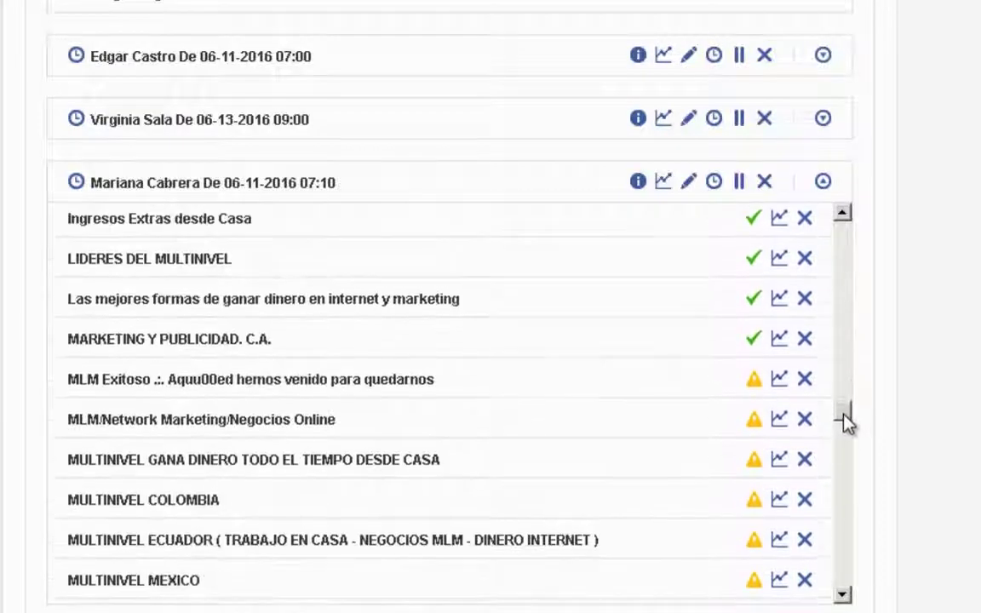
pyautogui.moveTo(754, 341)
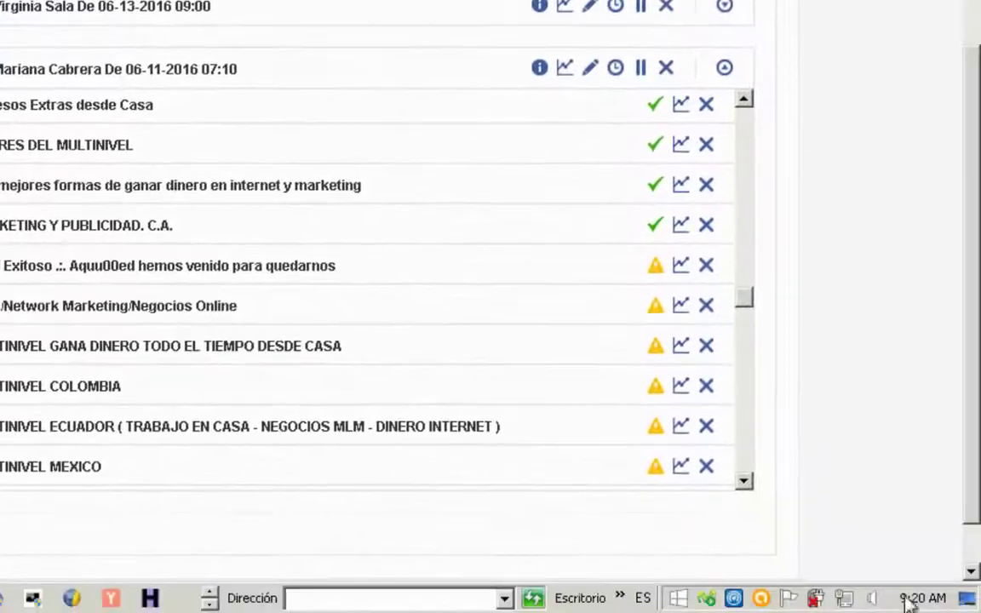
# Open the published post for the MARKETING Y PUBLICIDAD. C.A. group, highlight its posting time and review its video and text
pyautogui.click(658, 226)
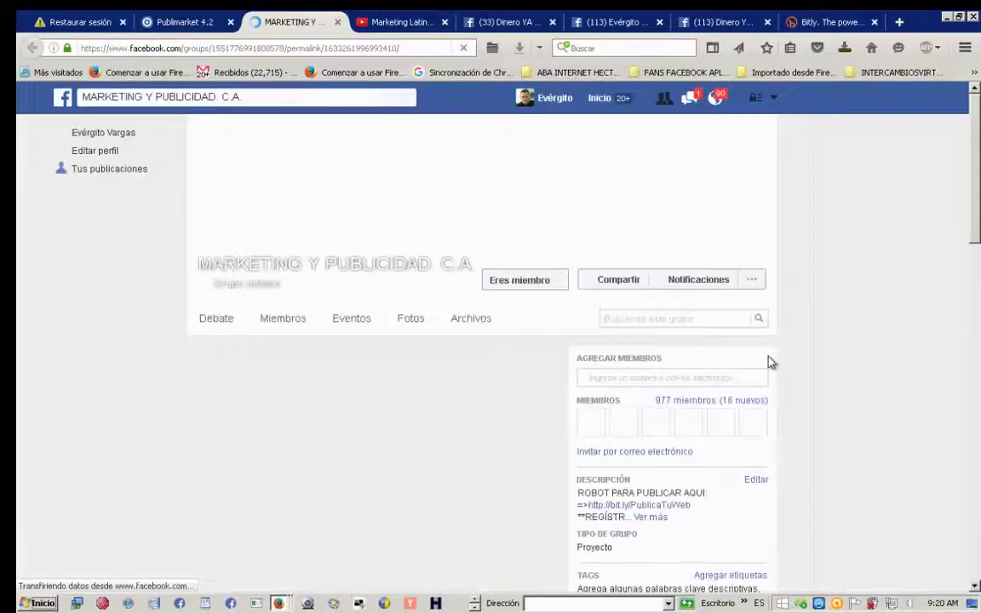
pyautogui.scroll(-3, 976, 189)
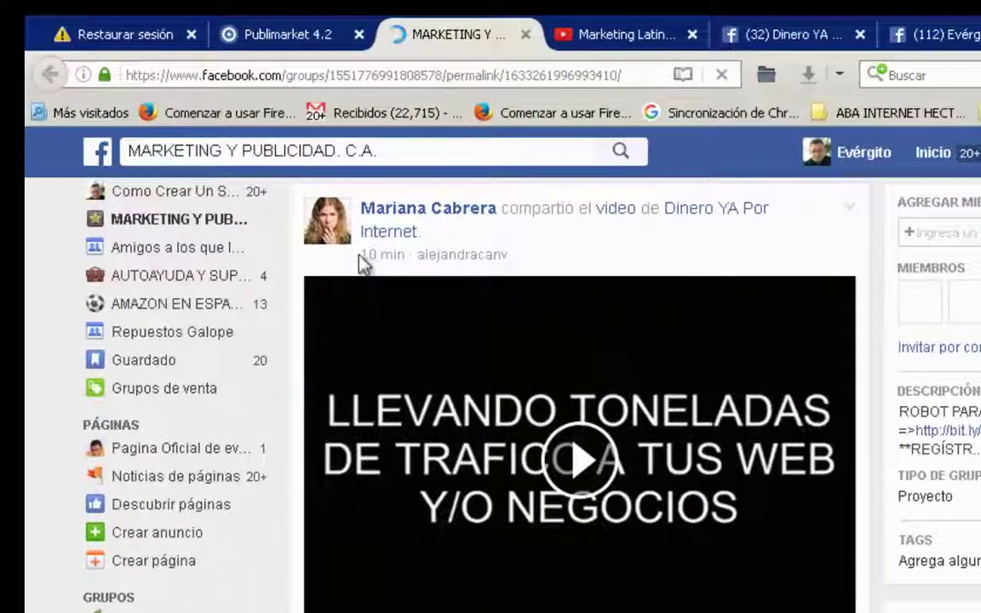
pyautogui.moveTo(359, 254); pyautogui.dragTo(391, 257)
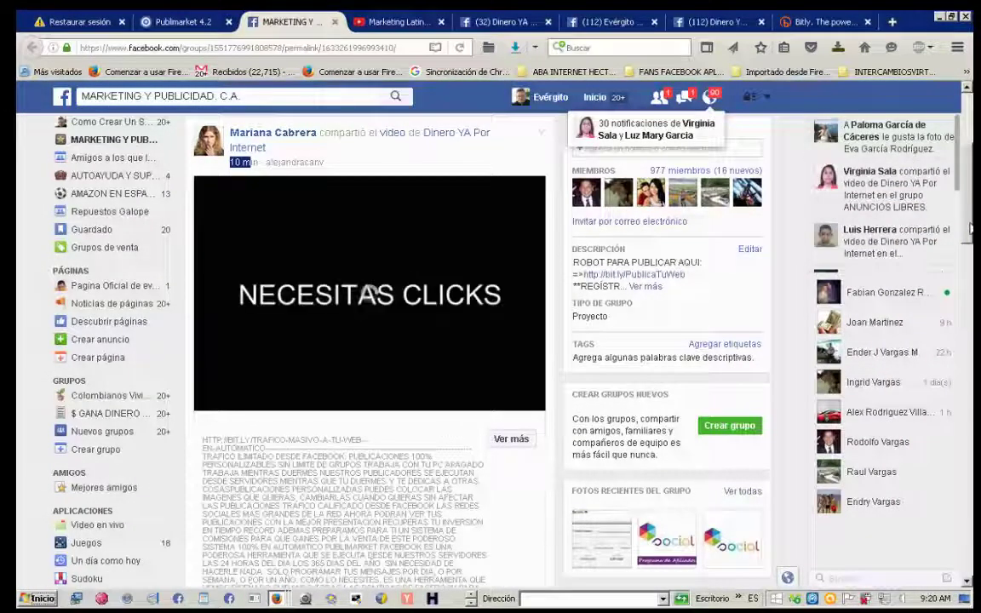
pyautogui.scroll(-5, 368, 294)
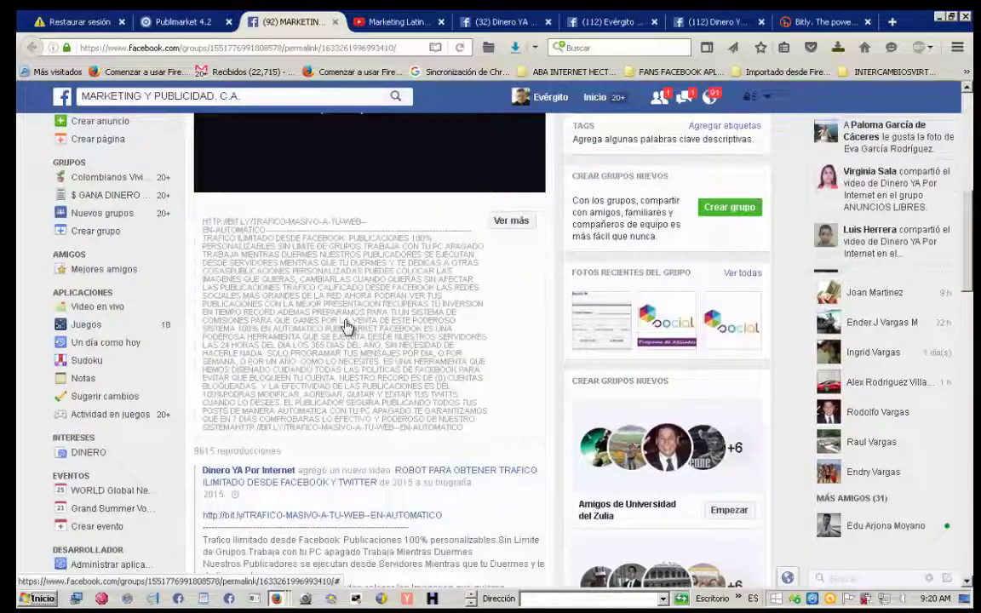
# Open the page linked from the post's text, close it and return to the scheduled messages
pyautogui.click(347, 327)
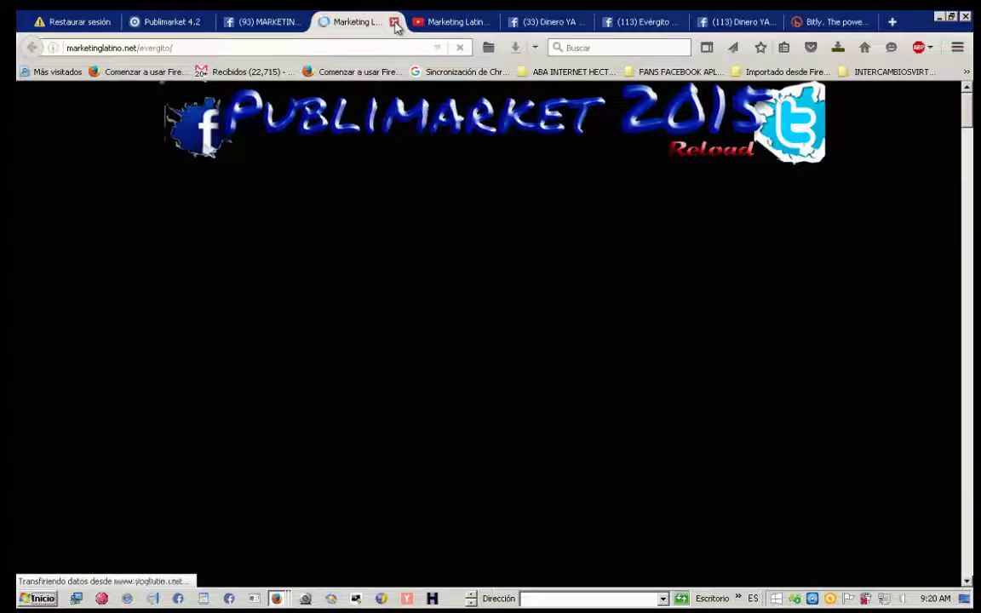
pyautogui.click(394, 23)
pyautogui.click(152, 24)
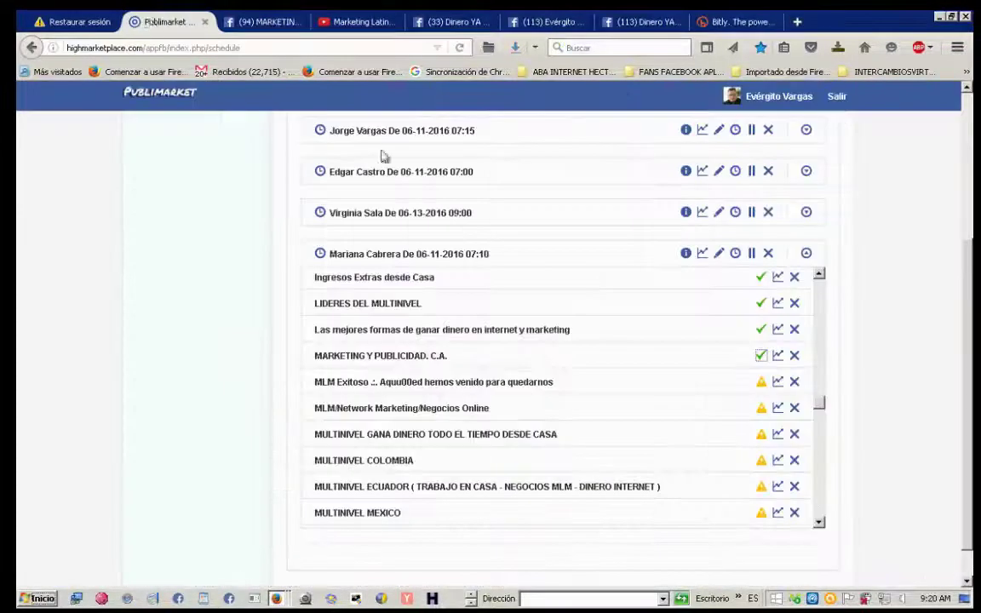
pyautogui.click(806, 255)
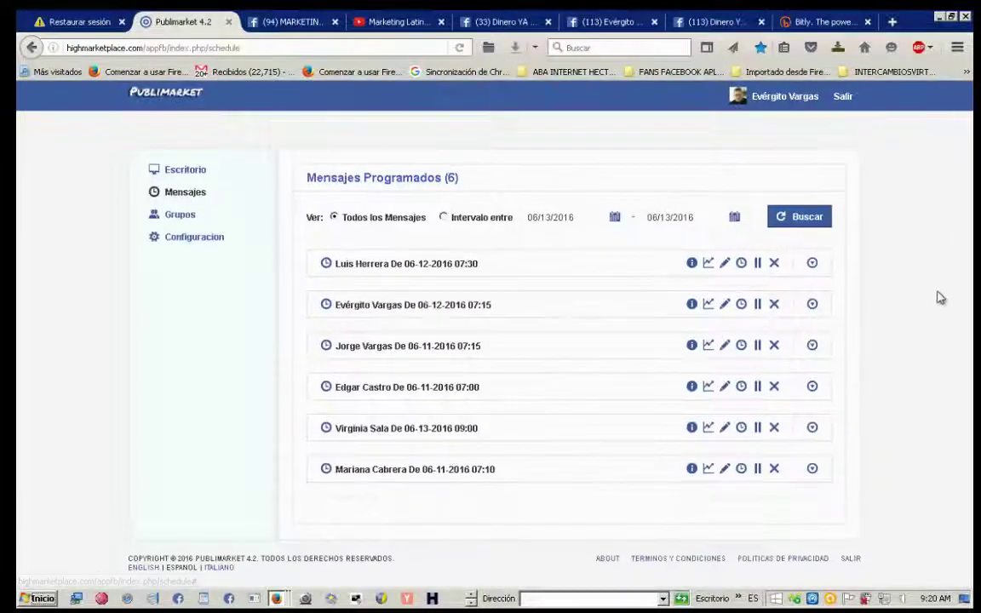
pyautogui.click(749, 95)
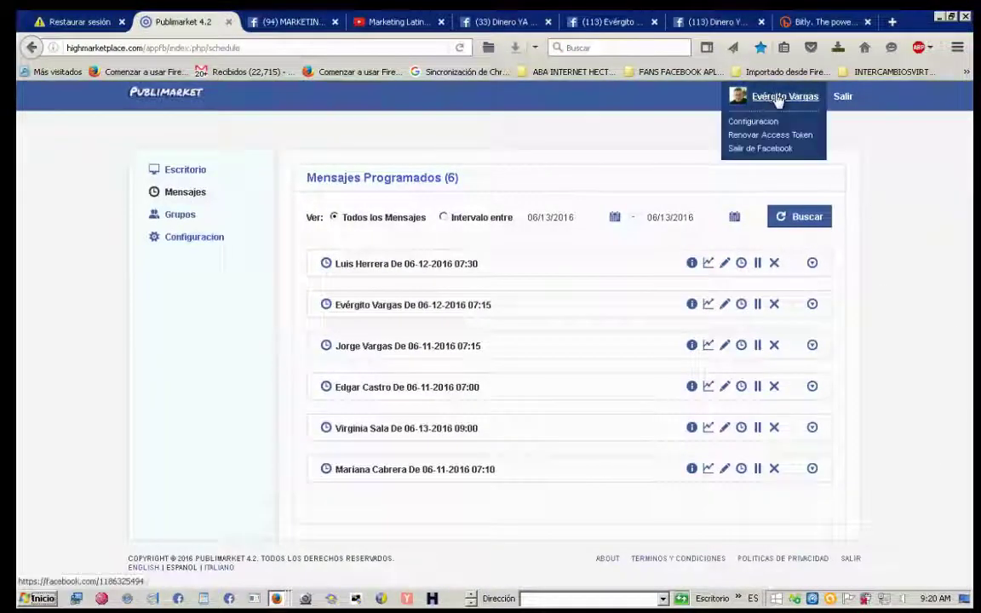
pyautogui.click(751, 122)
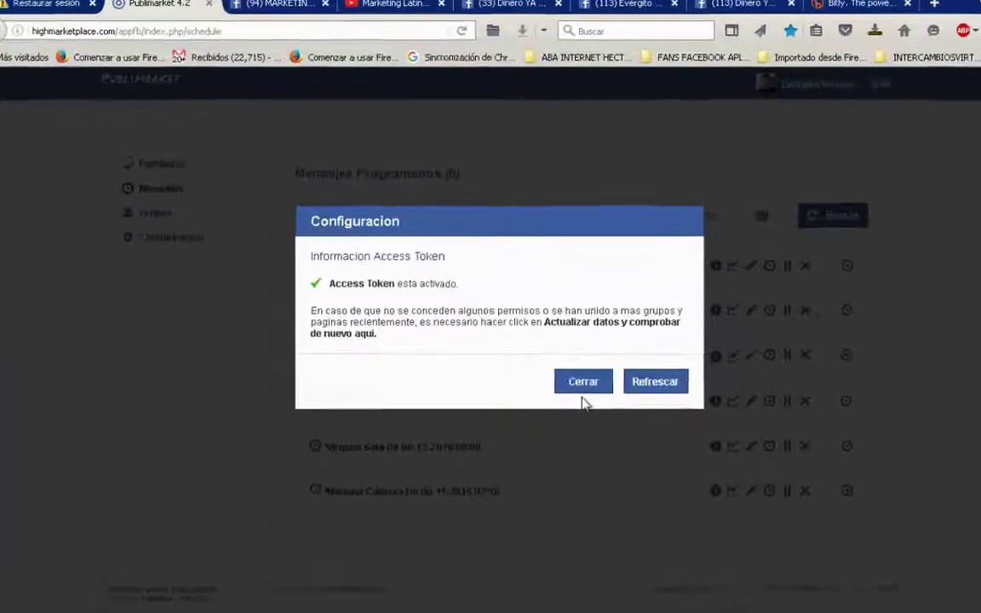
pyautogui.click(623, 424)
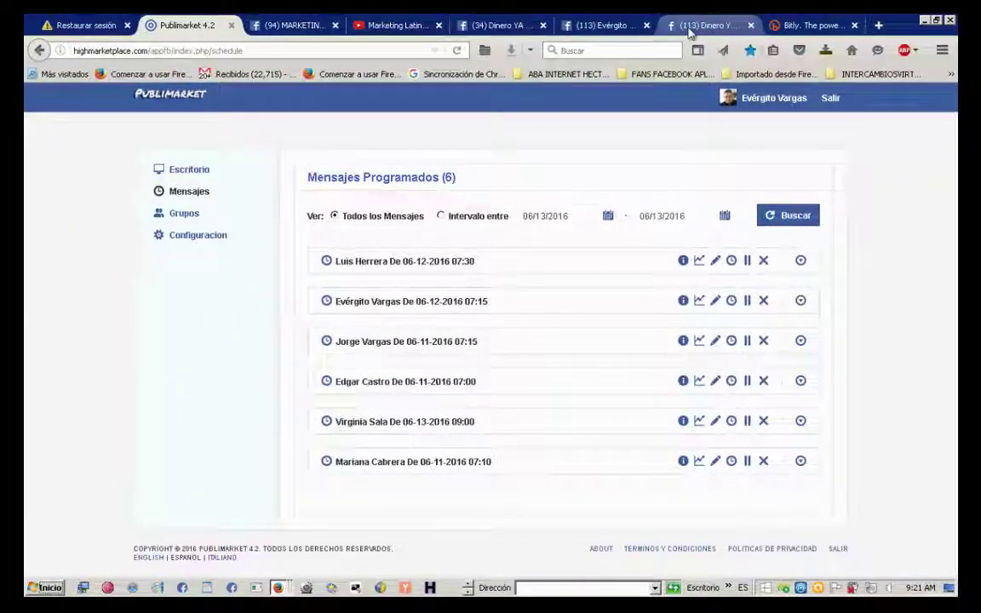
# Switch to the Facebook page's publishing tools and look through the filtered video library
pyautogui.click(690, 32)
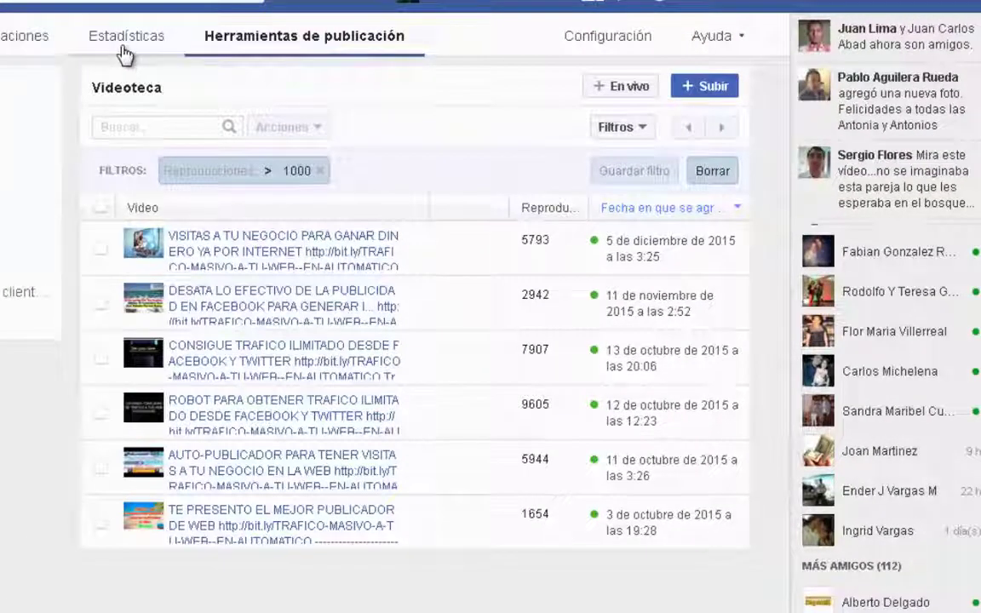
pyautogui.scroll(-5, 471, 507)
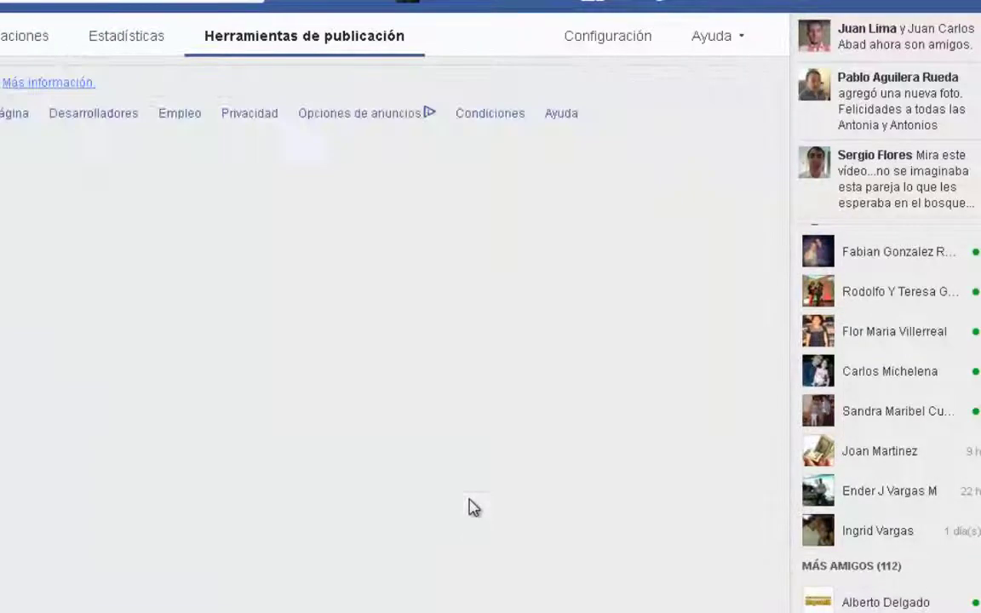